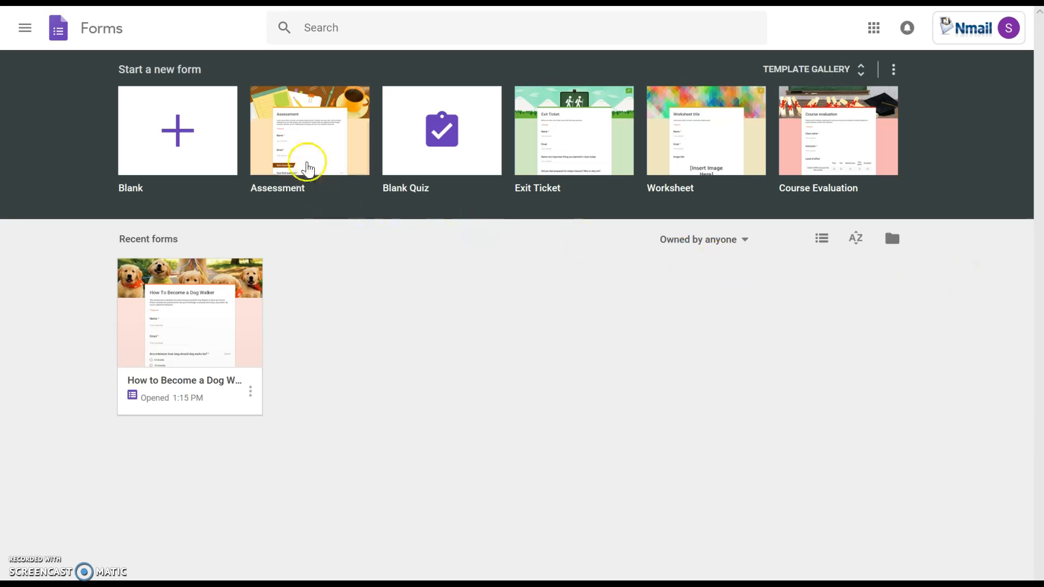
- Create a new form from the Assessment template
left_click(303, 147)
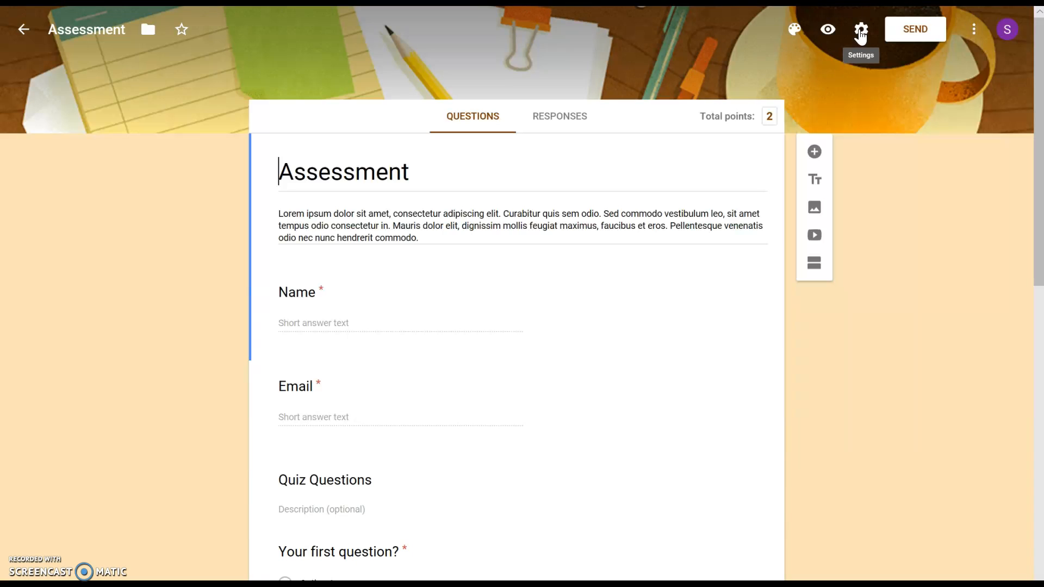
- Look through the form's questions and its responses page, and return to the questions
left_click(900, 38)
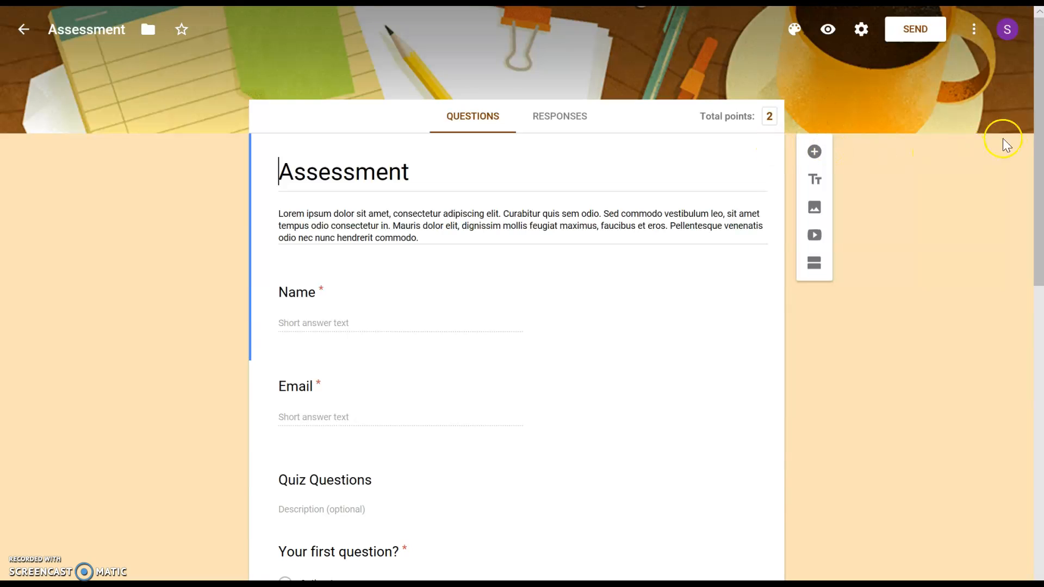
left_click_drag(1039, 135, 1039, 384)
scroll(1025, 245, "up", 8)
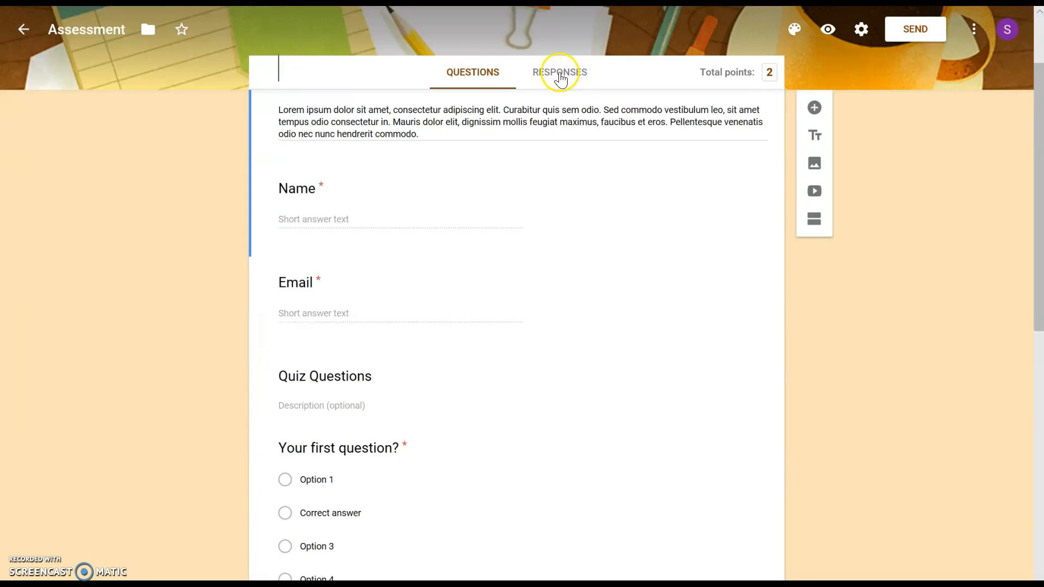
left_click(560, 75)
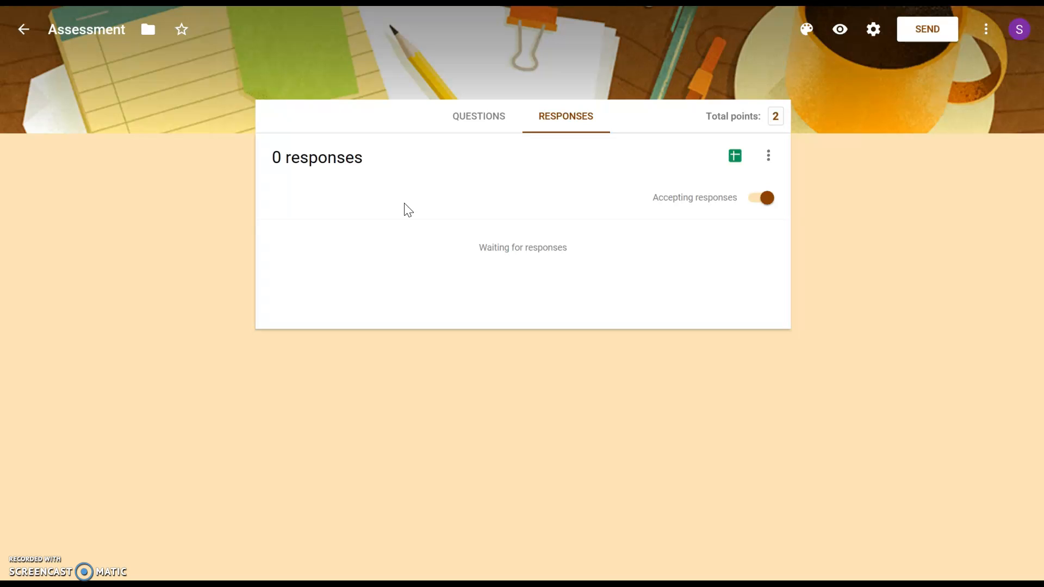
left_click(478, 129)
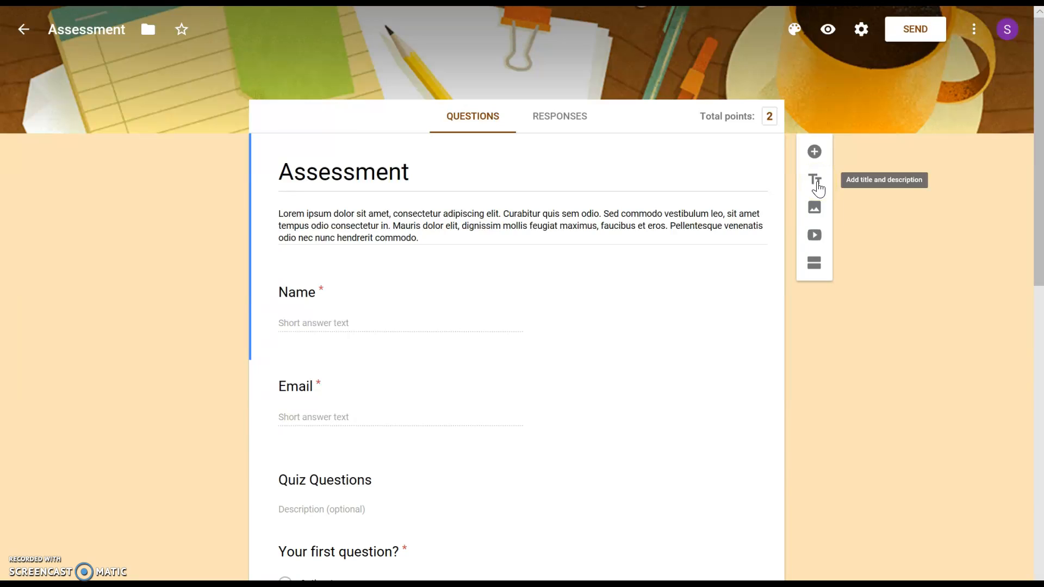
- Try adding a section below the form's title and description, and delete section 1 again
left_click(810, 221)
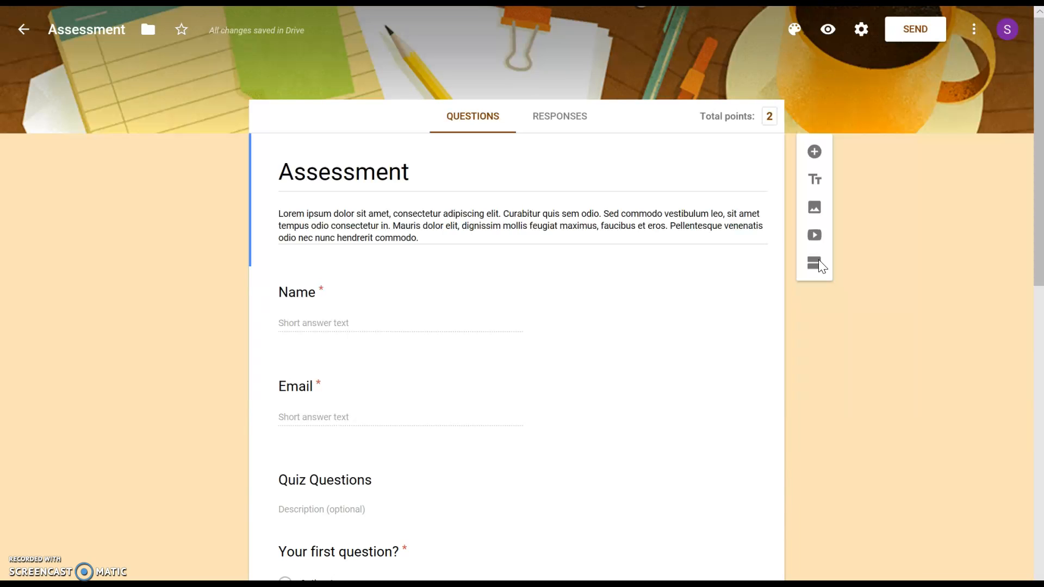
left_click(814, 263)
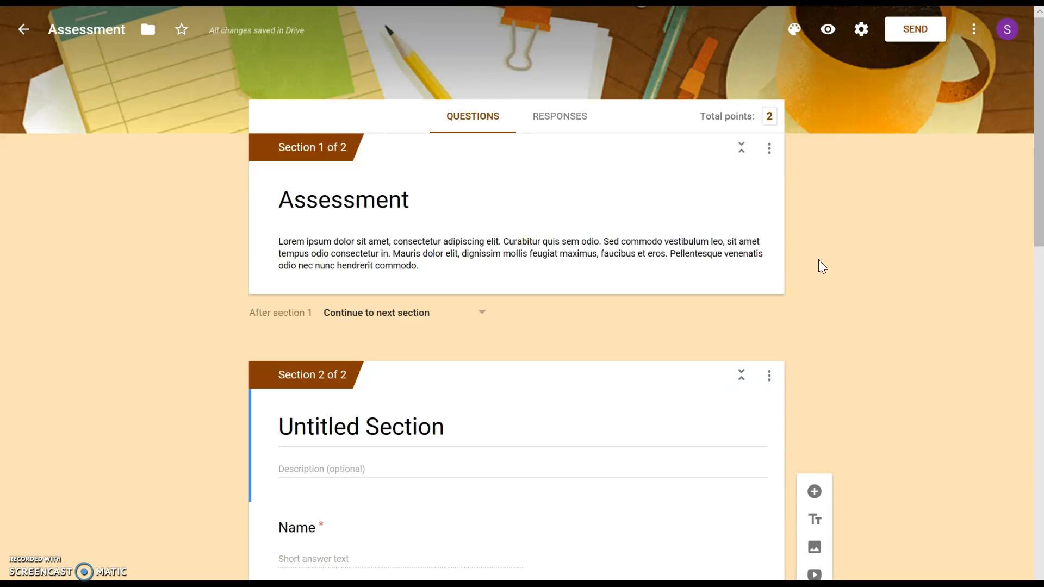
left_click(769, 150)
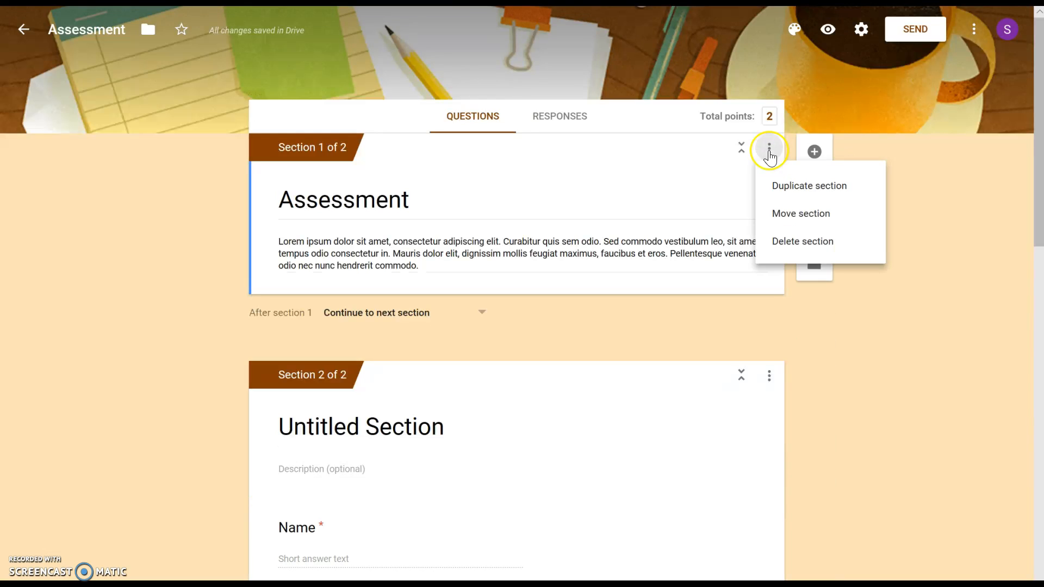
left_click(788, 244)
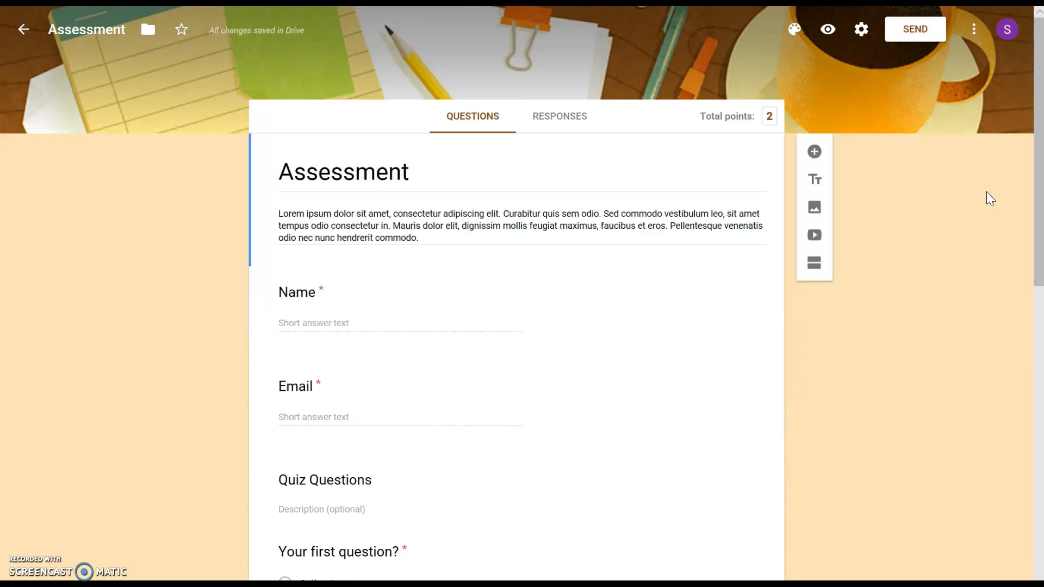
- Upload the golden retriever puppies photo 2342b9c2856508f19e107057cda83f39.jpg from the computer as the form's theme header image
left_click(794, 38)
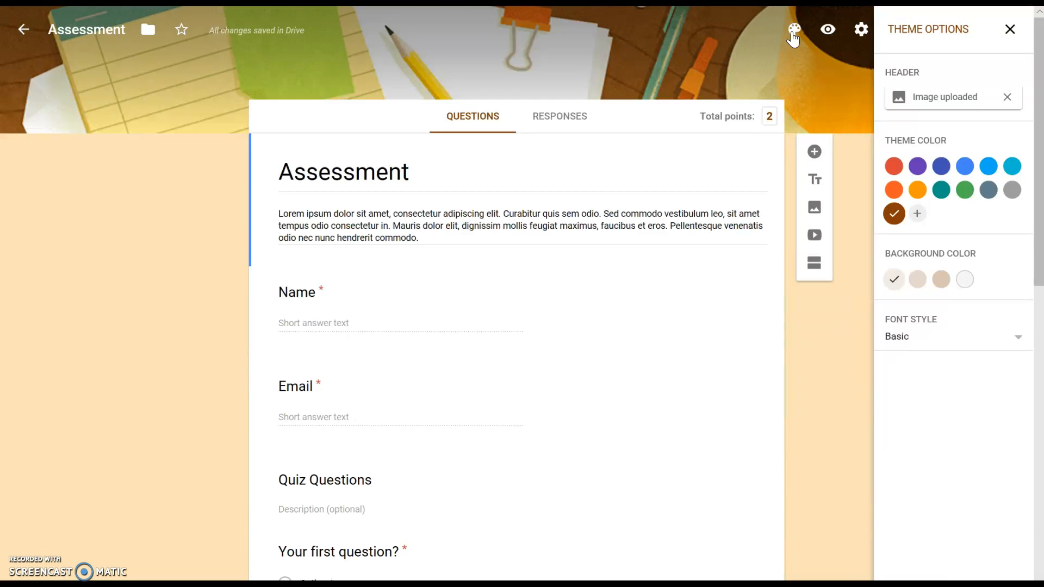
left_click(957, 103)
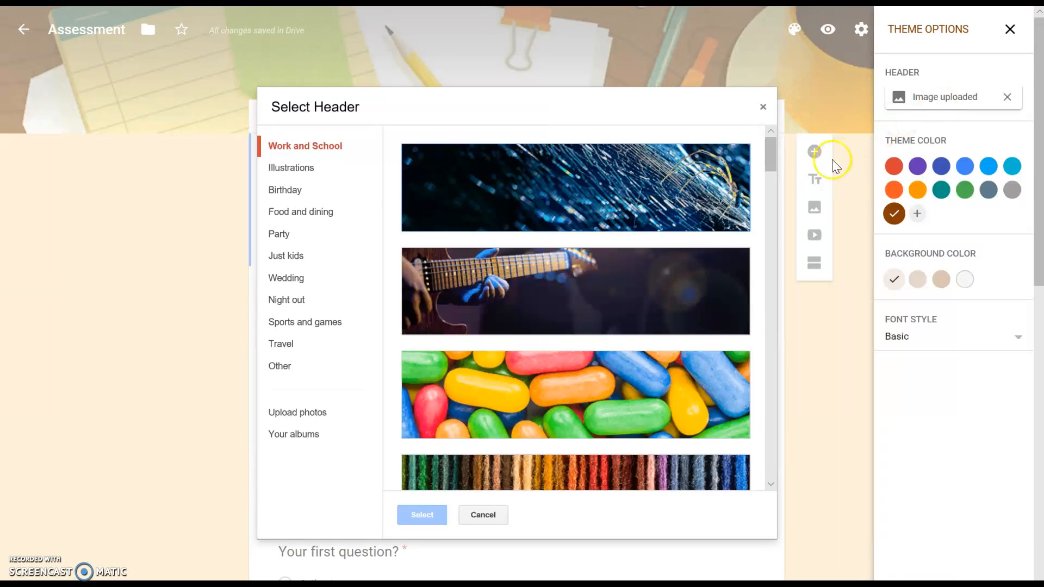
mouse_move(769, 155)
left_mouse_down()
mouse_move(782, 332)
mouse_move(768, 478)
mouse_move(767, 342)
mouse_move(730, 164)
left_mouse_up()
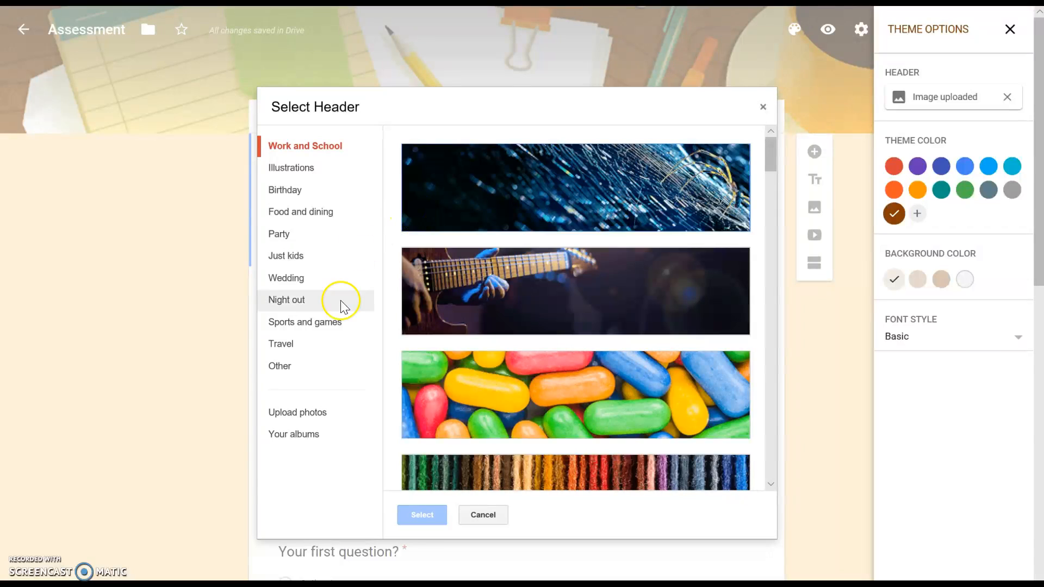
left_click(302, 418)
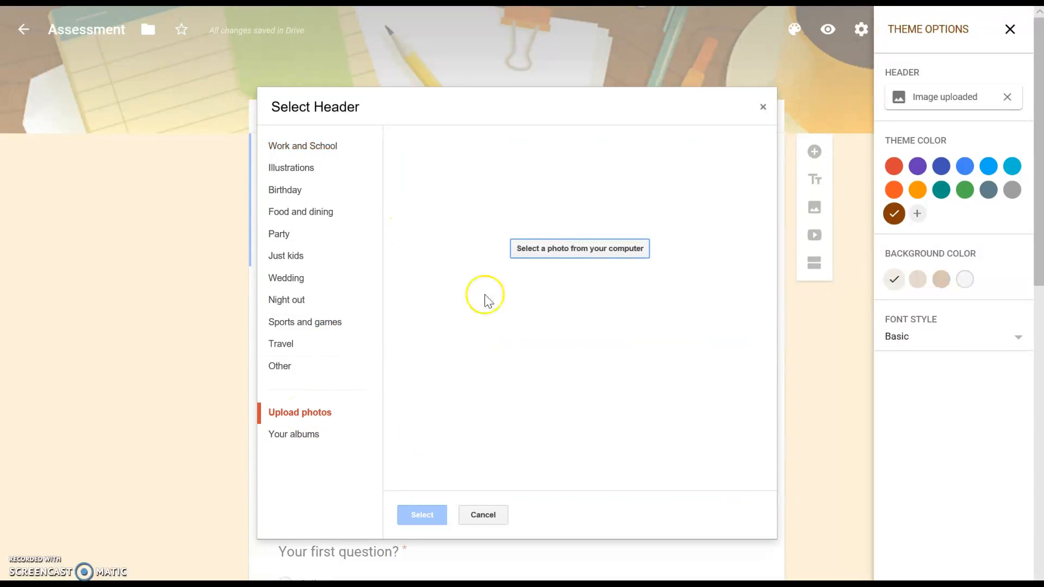
left_click(561, 252)
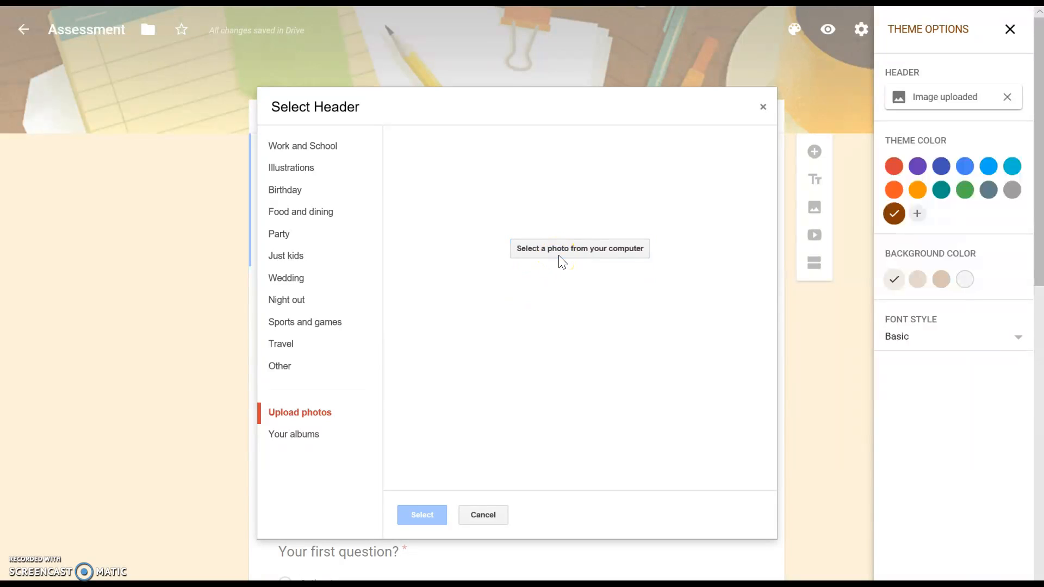
left_click(314, 70)
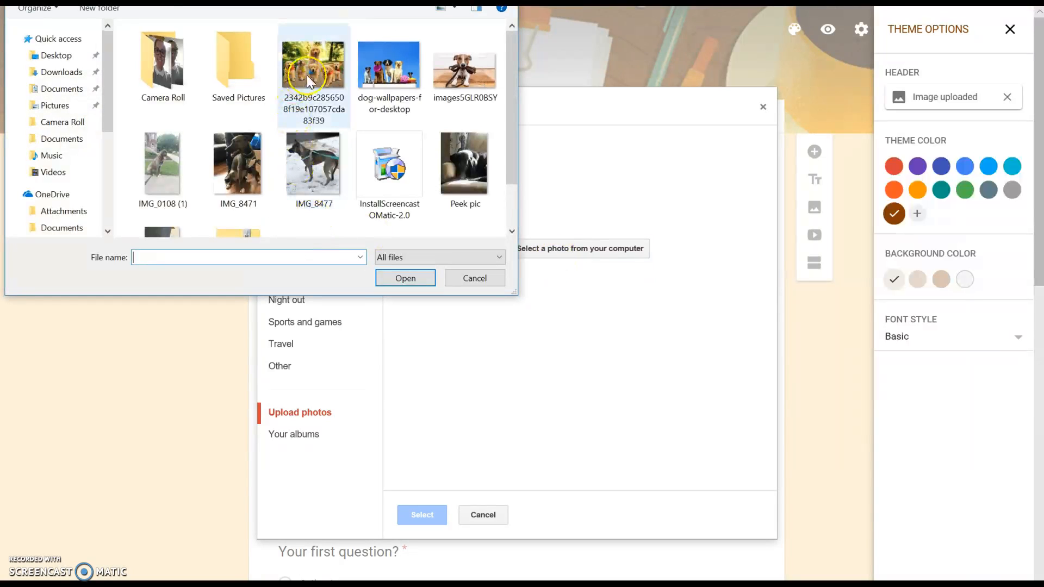
left_click(399, 277)
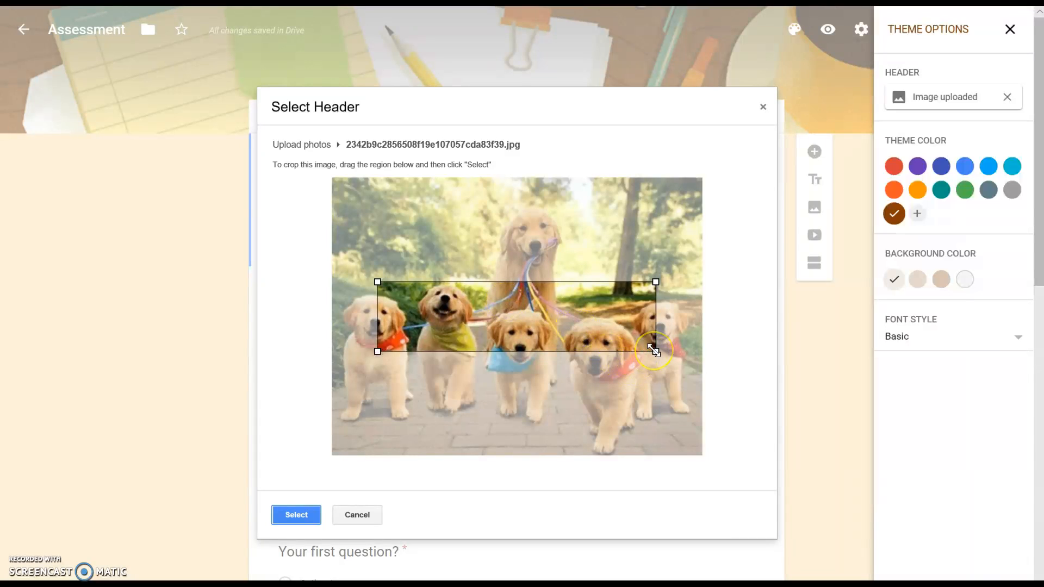
- Crop the header photo to a full-width band around the row of puppies, apply it, and close the theme options
left_click_drag(654, 350, 703, 364)
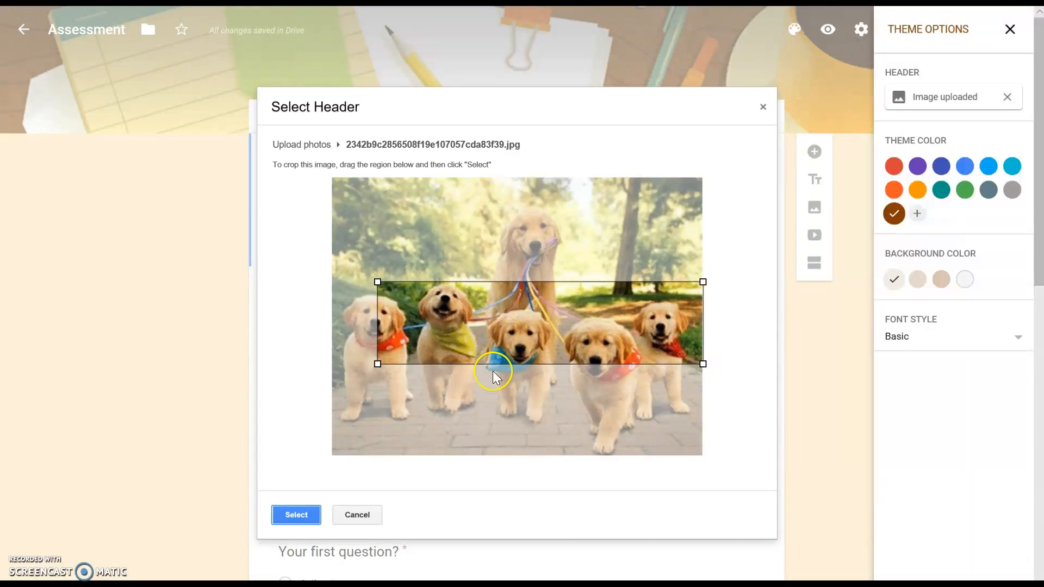
left_click_drag(378, 364, 326, 373)
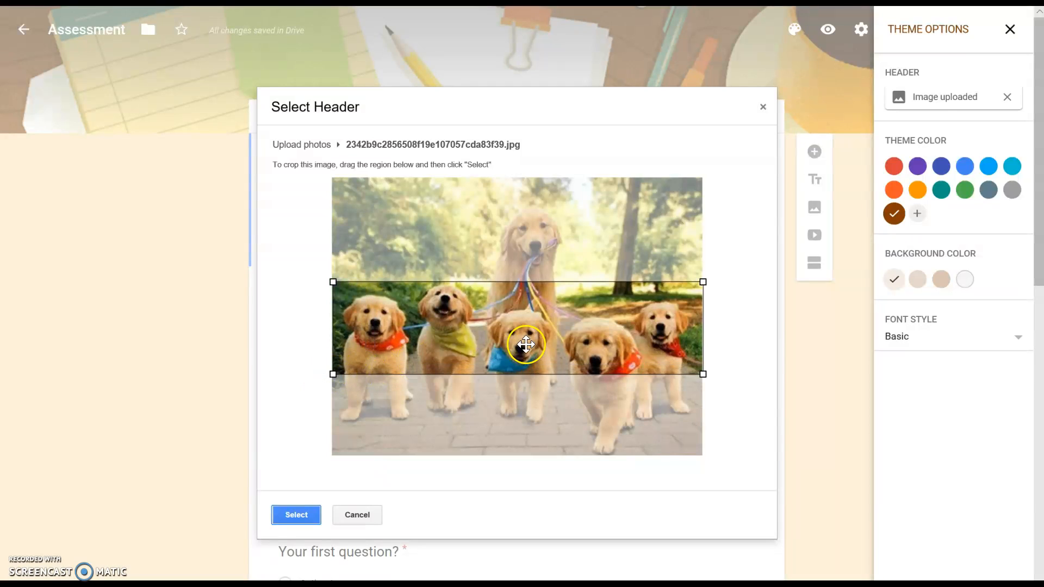
mouse_move(570, 332)
left_mouse_down()
mouse_move(571, 343)
mouse_move(569, 331)
left_mouse_up()
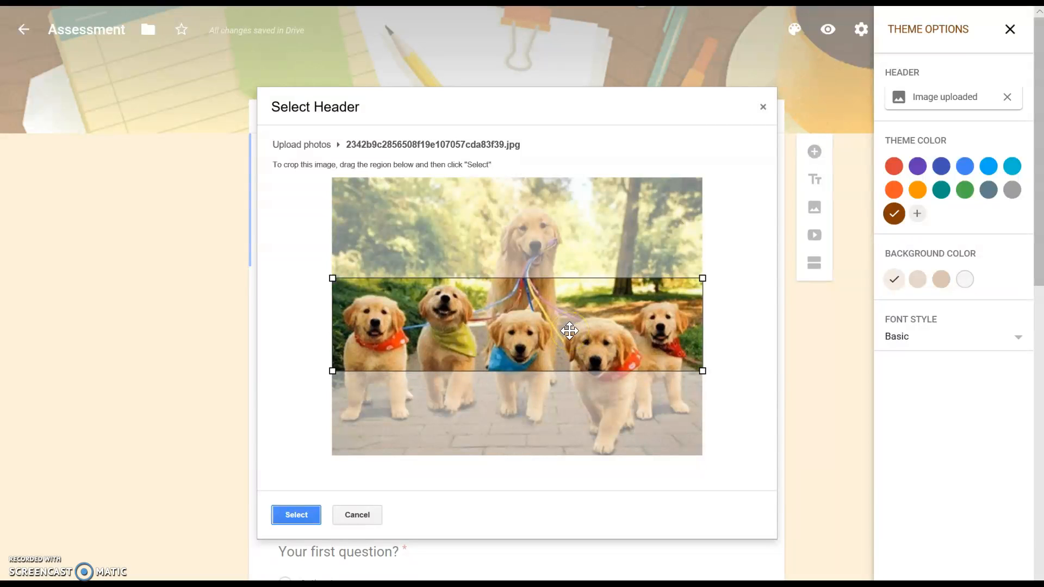
left_click(288, 516)
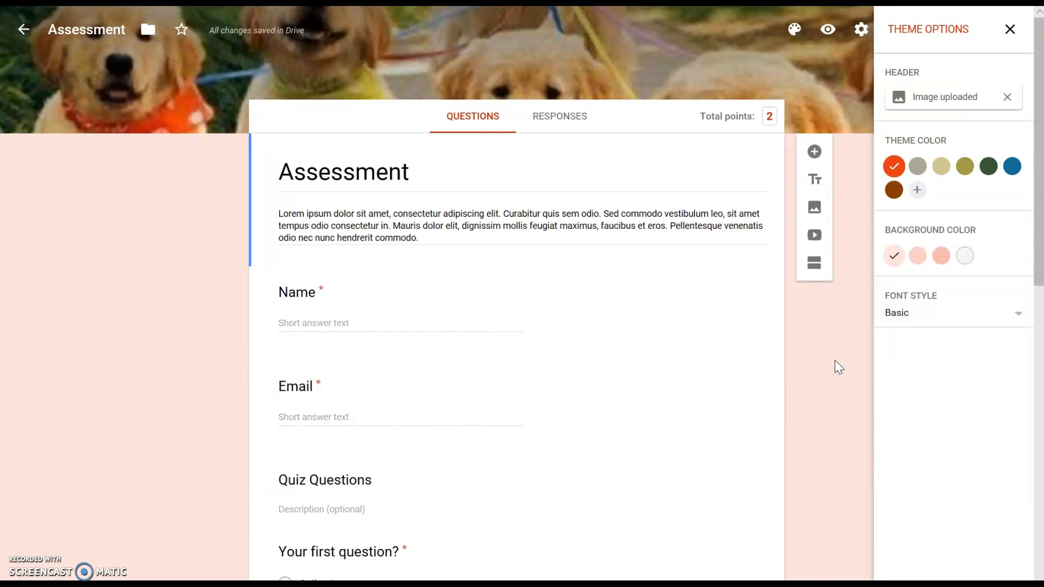
left_click(1010, 32)
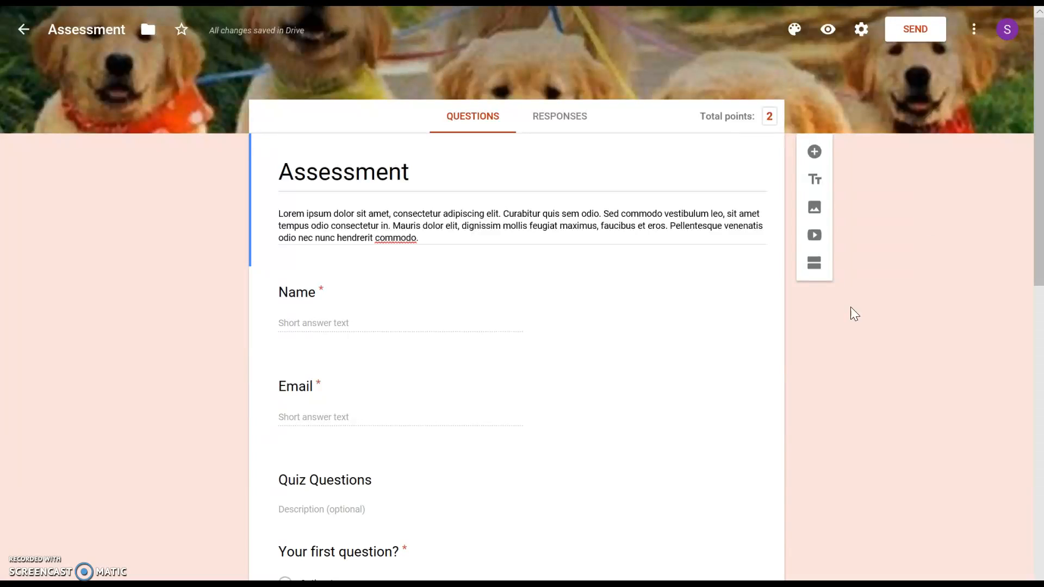
- Replace the form title with "How To Become a Dog Walker"
double_click(424, 173)
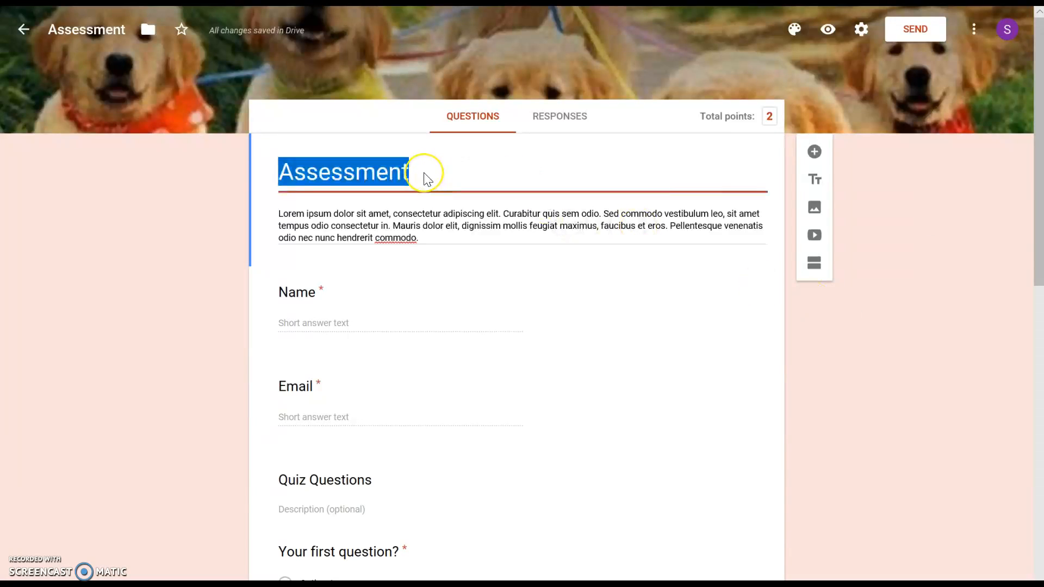
key("BackSpace")
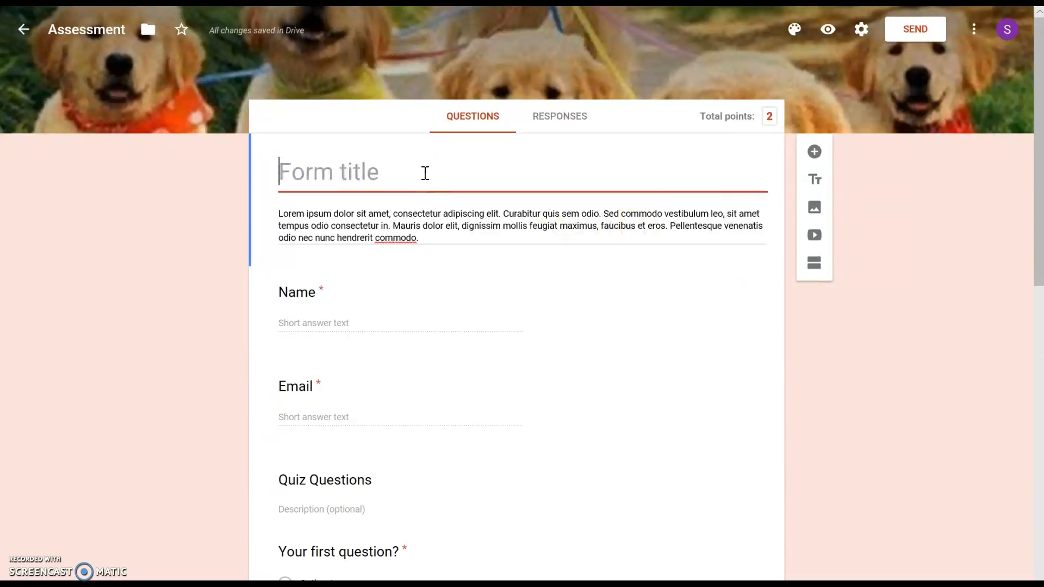
type("How To Becom")
key("BackSpace")
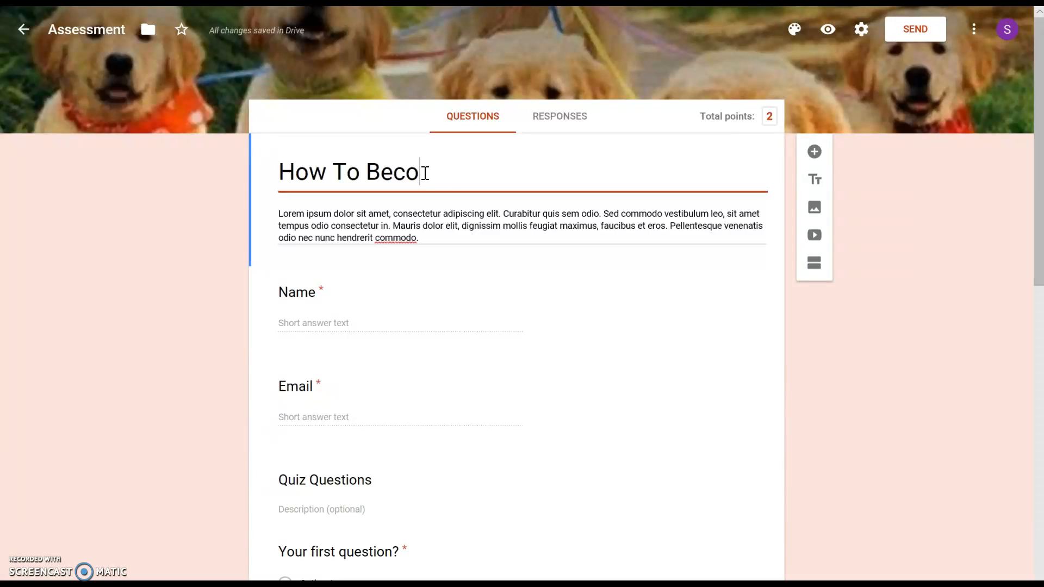
type("me a")
type(" Dog Wale")
type("rs")
key("BackSpace")
key("BackSpace")
key("BackSpace")
type("ker")
- Replace the placeholder form description with "This assessment is based on the online training tutorial for Dog Walkers at Zoom and Groom."
triple_click(294, 217)
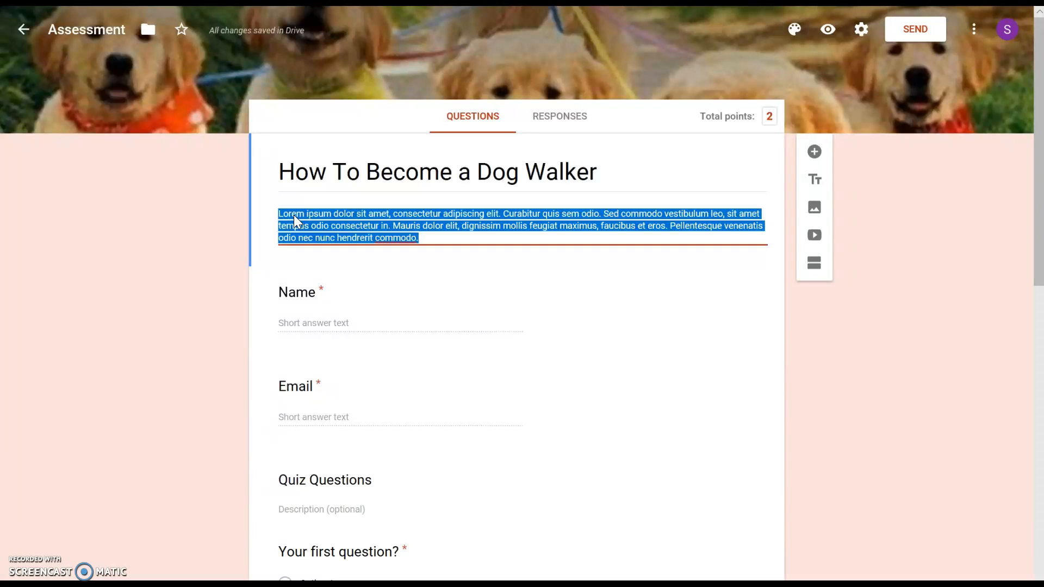
type("TH")
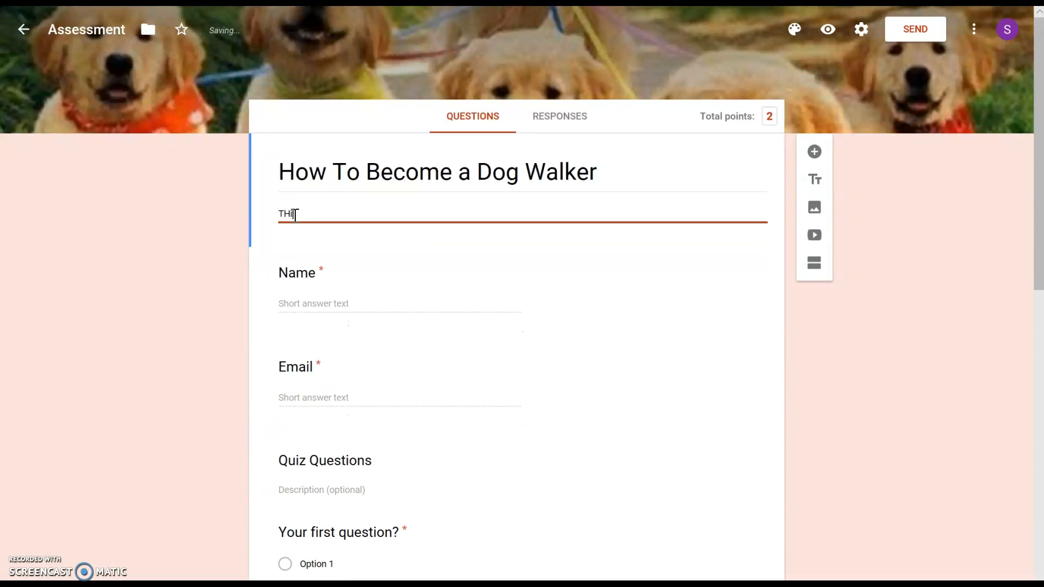
key("BackSpace")
type("his assessment is based on")
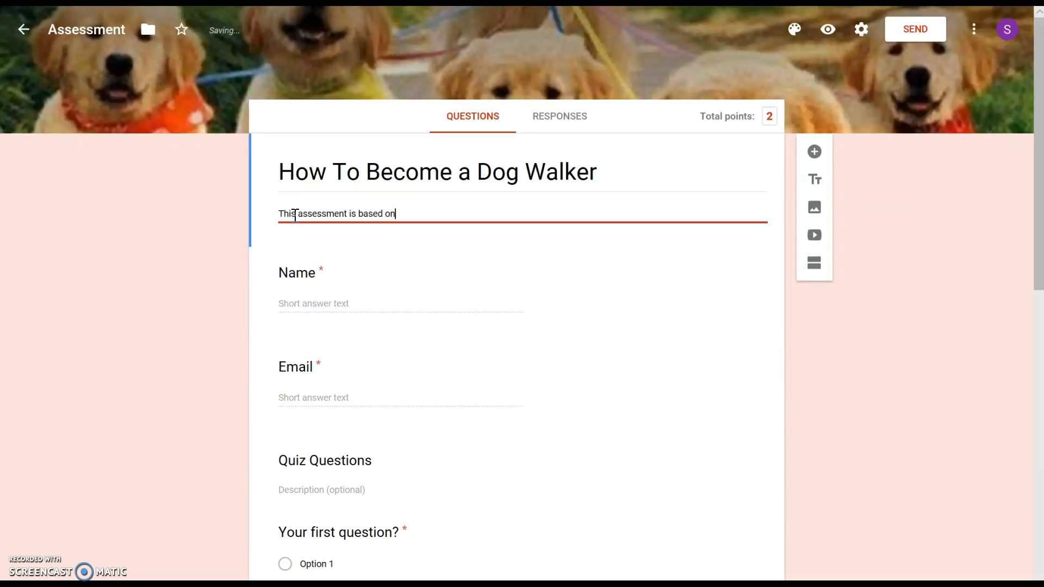
type(" the online trainin")
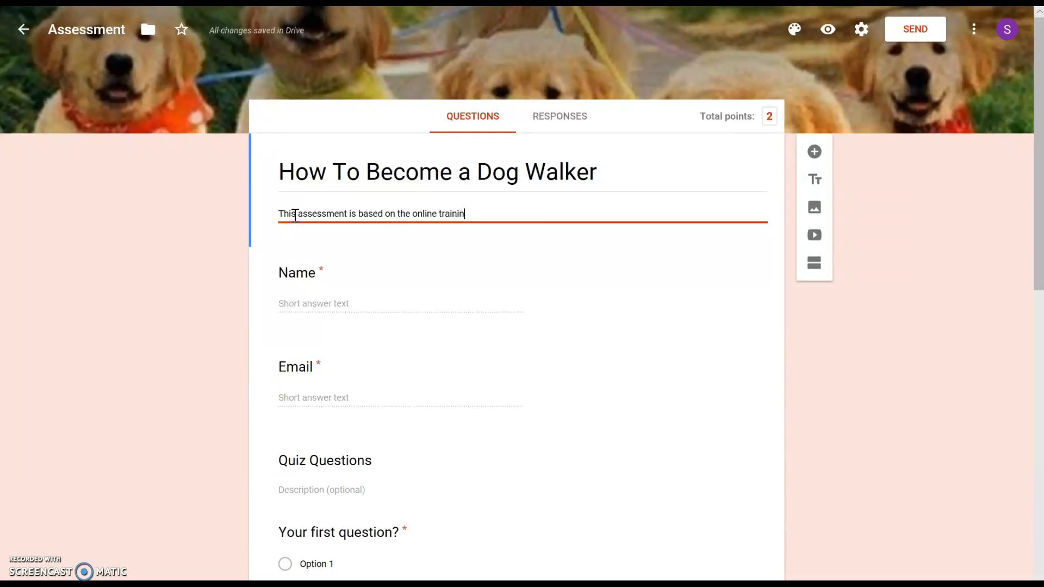
type("g tutorial for ")
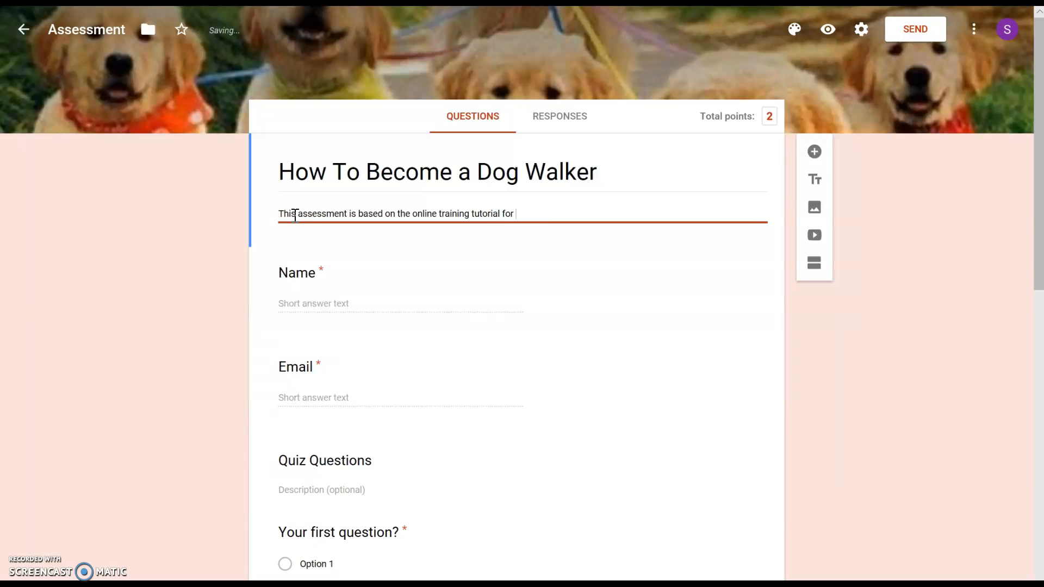
type("Dog Walkers at Zomm")
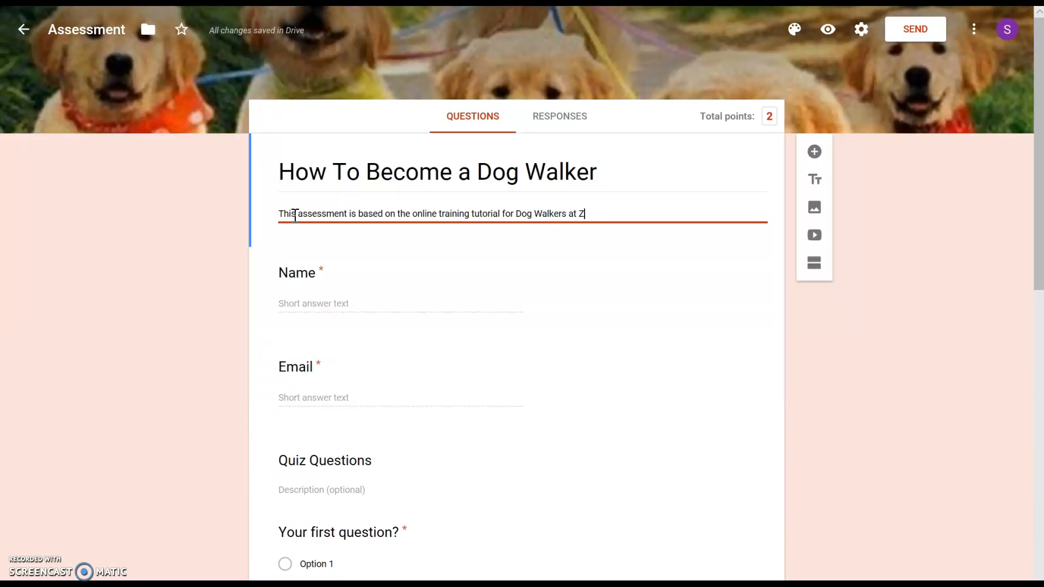
key("BackSpace")
key("BackSpace")
type("om and Groo")
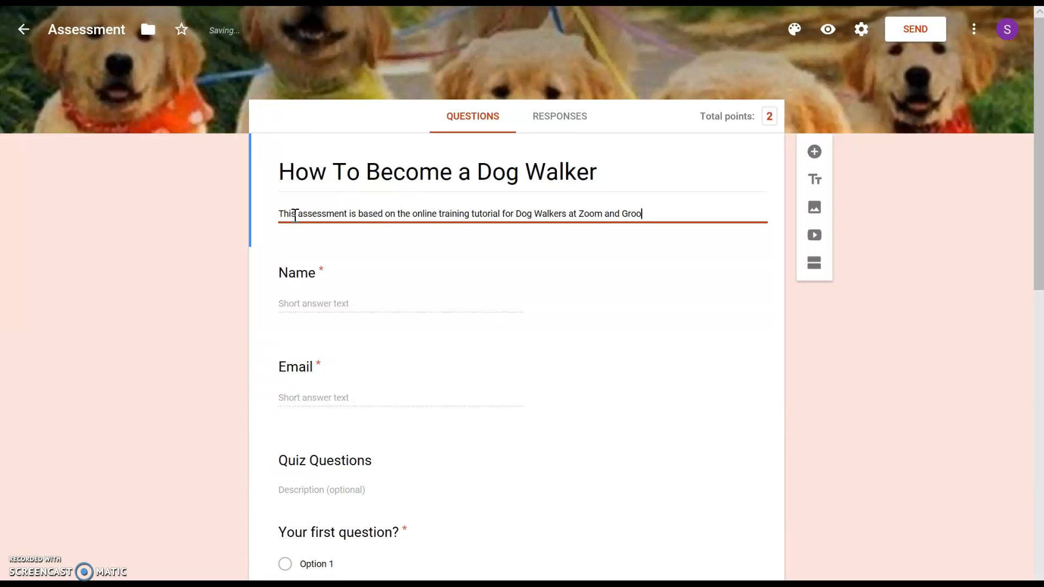
type("m.")
- Continue the form description with "Please complete the assessment to test your knowledge on properly becoming a dog walker."
type(" Please ")
type("complete the ")
type("assessment")
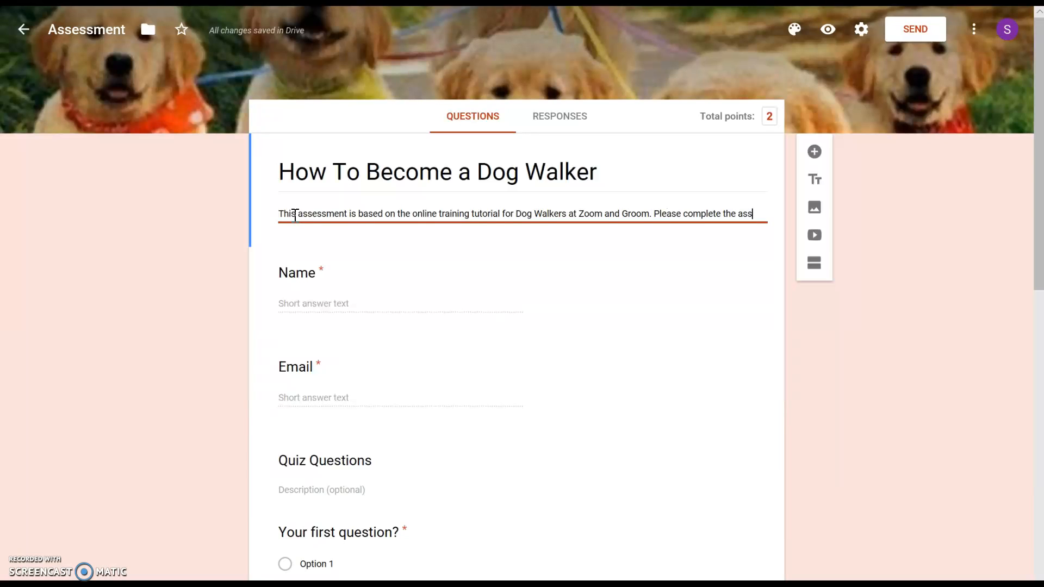
type(" to s")
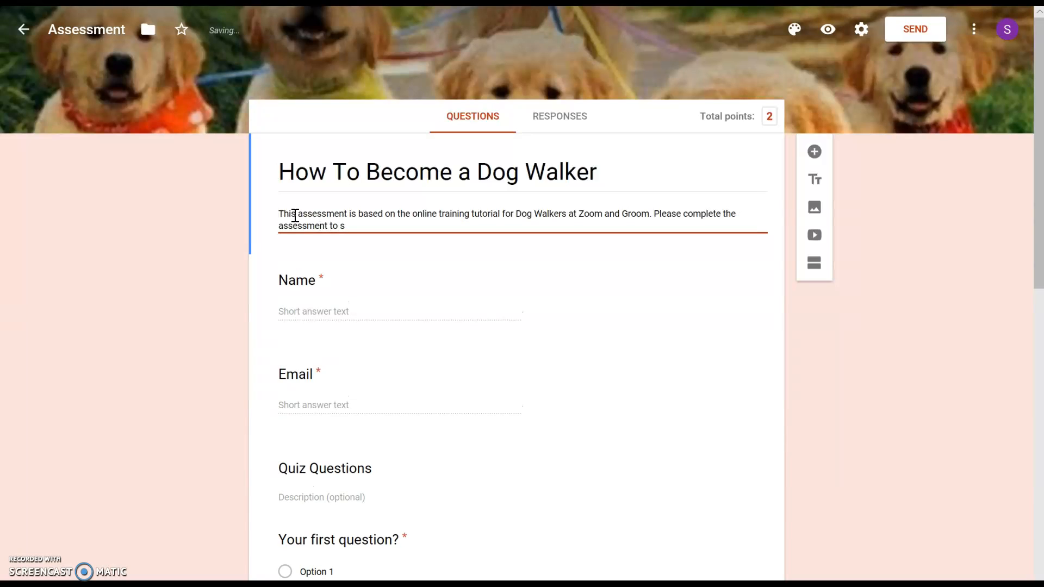
key("BackSpace")
type("test your knowledge on p")
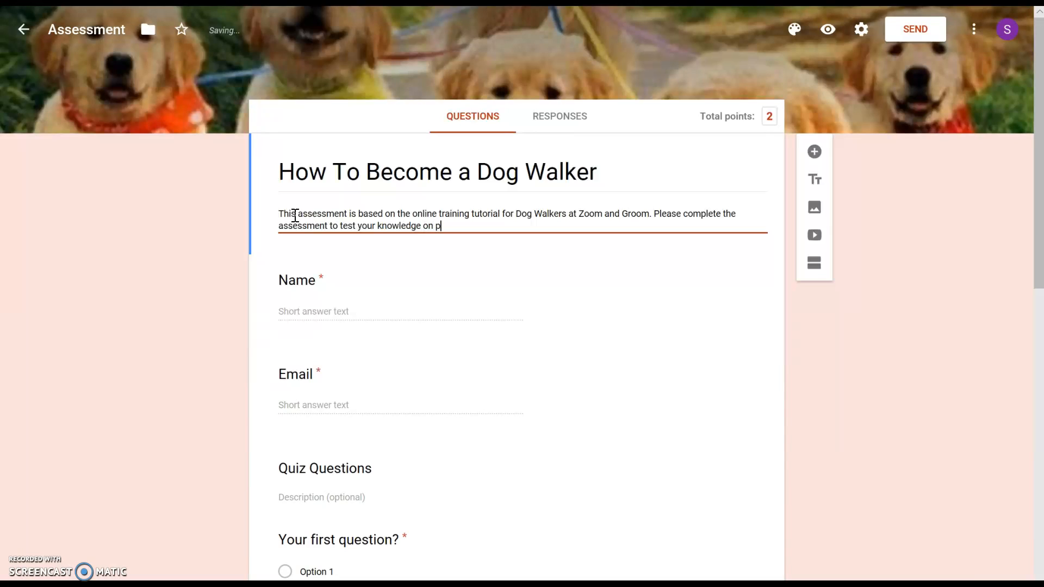
type("roperly beco")
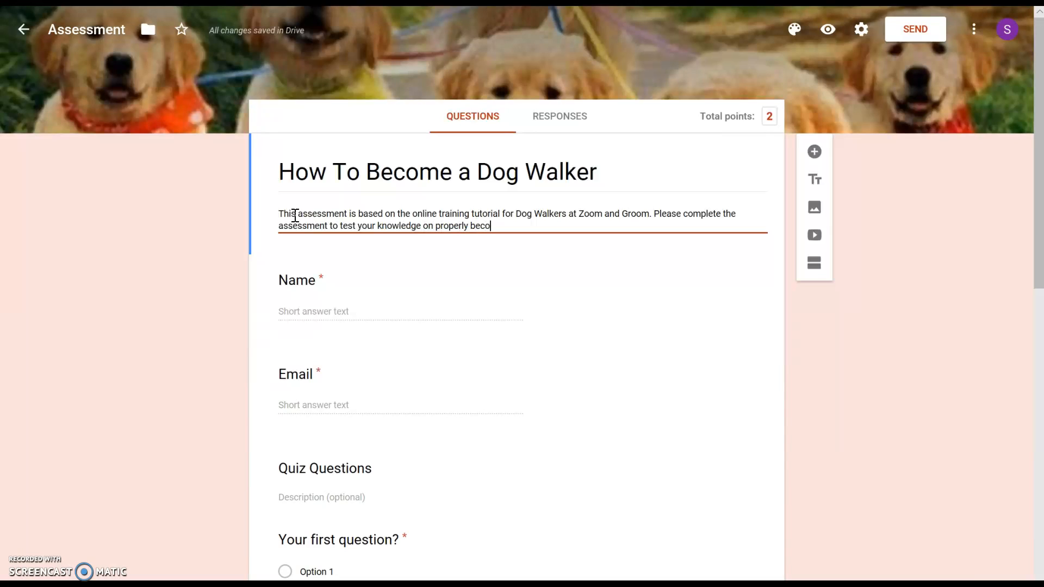
type("ming a dog wak")
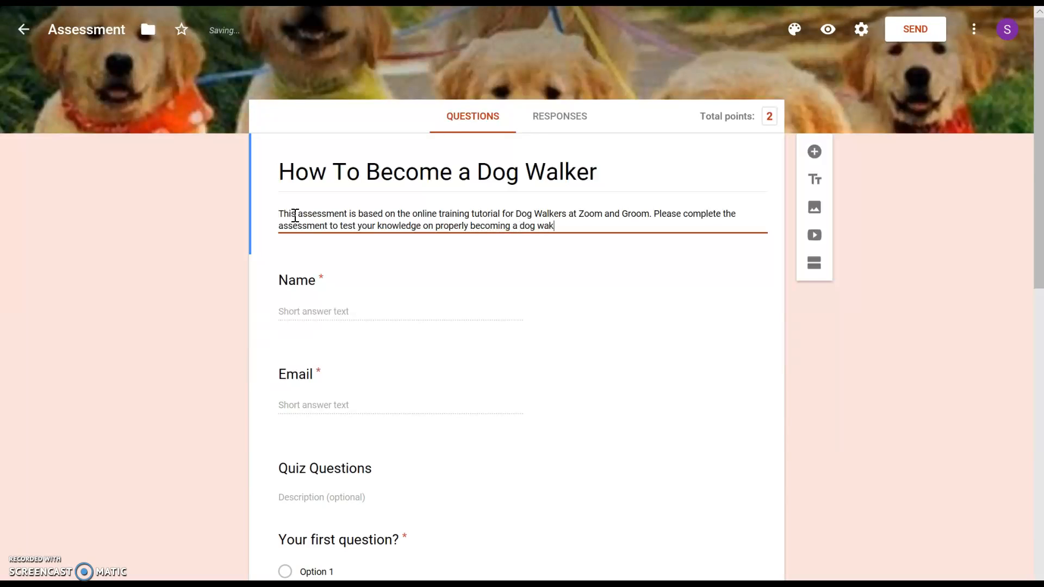
key("BackSpace")
type("lker. Be sure to")
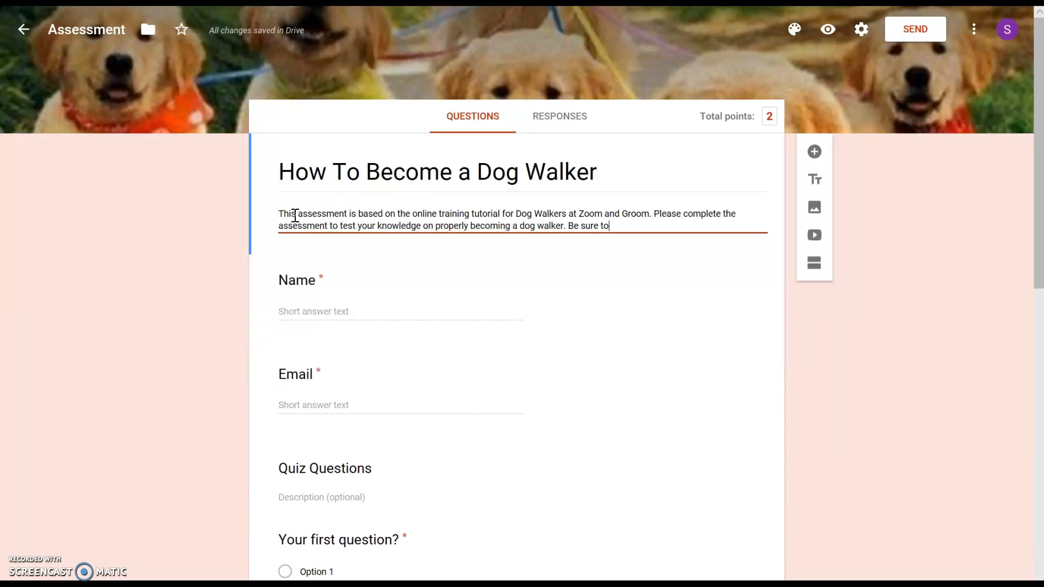
- Complete the description's closing sentence "Be sure to submit for full points." and name the form file "How To Become a Dog Walker"
type(" submit for ")
type("rful")
key("BackSpace")
key("BackSpace")
key("BackSpace")
key("BackSpace")
type("full points.")
key("Tab")
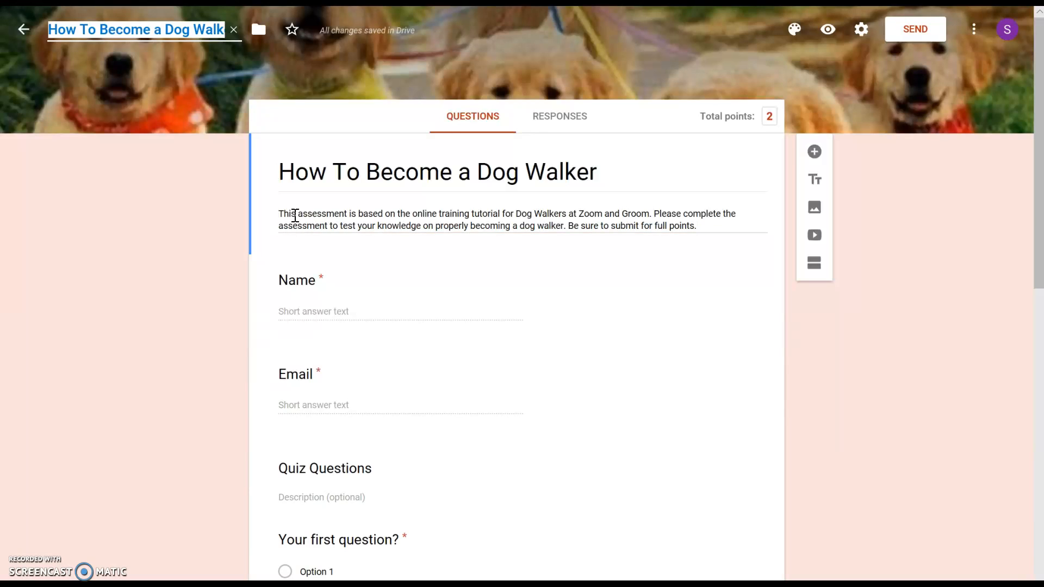
left_click(216, 33)
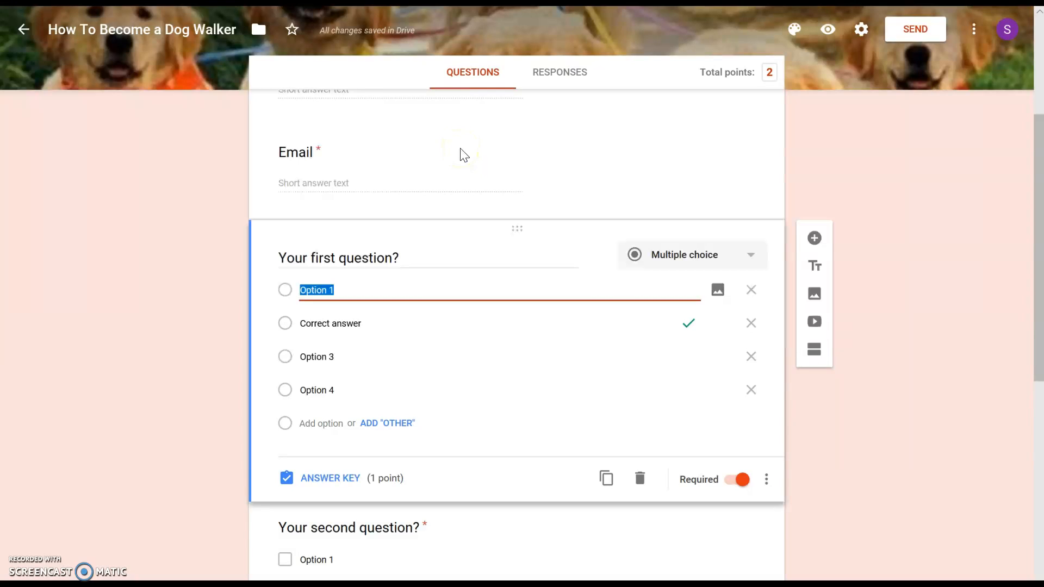
- Examine the settings of the Name and Email questions and the question types available for the first quiz question
left_click_drag(1039, 140, 1039, 58)
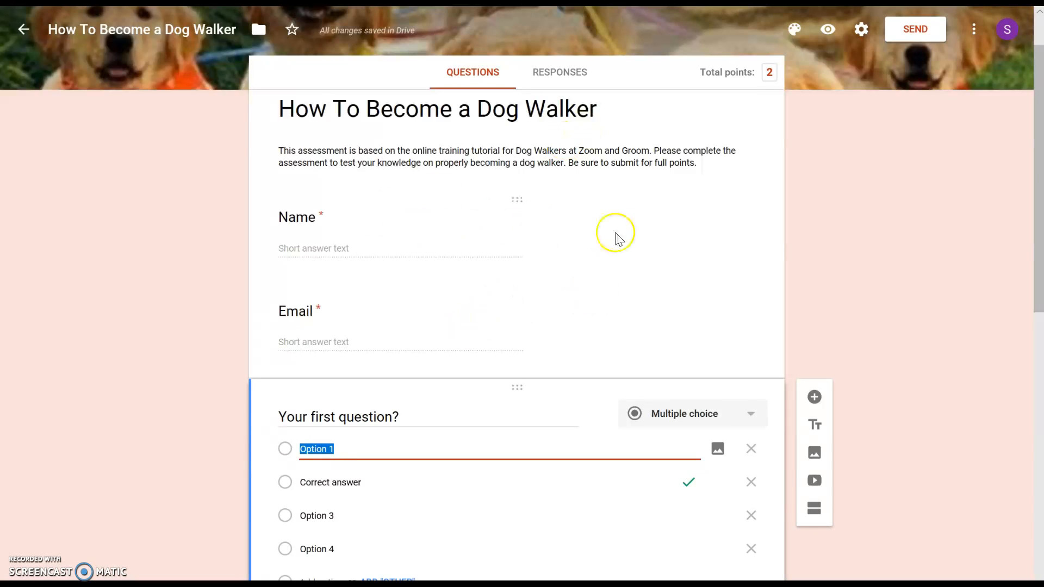
left_click(629, 227)
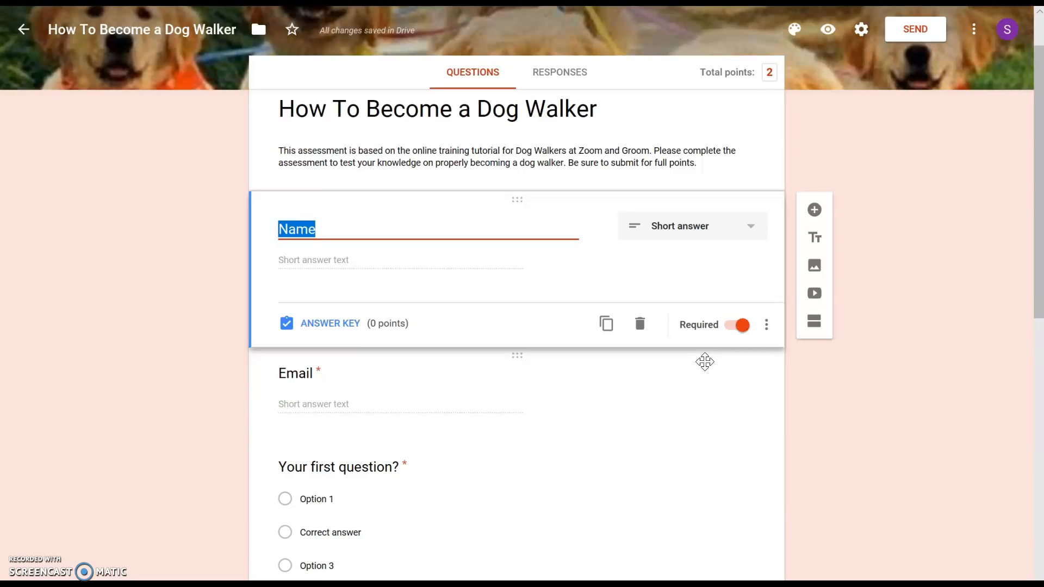
left_click(681, 389)
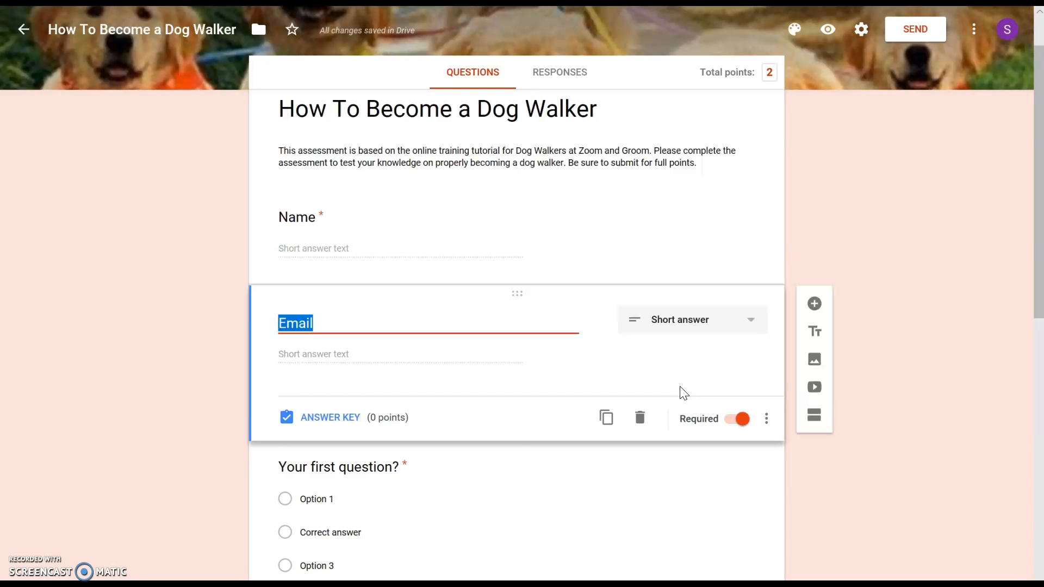
left_click(552, 482)
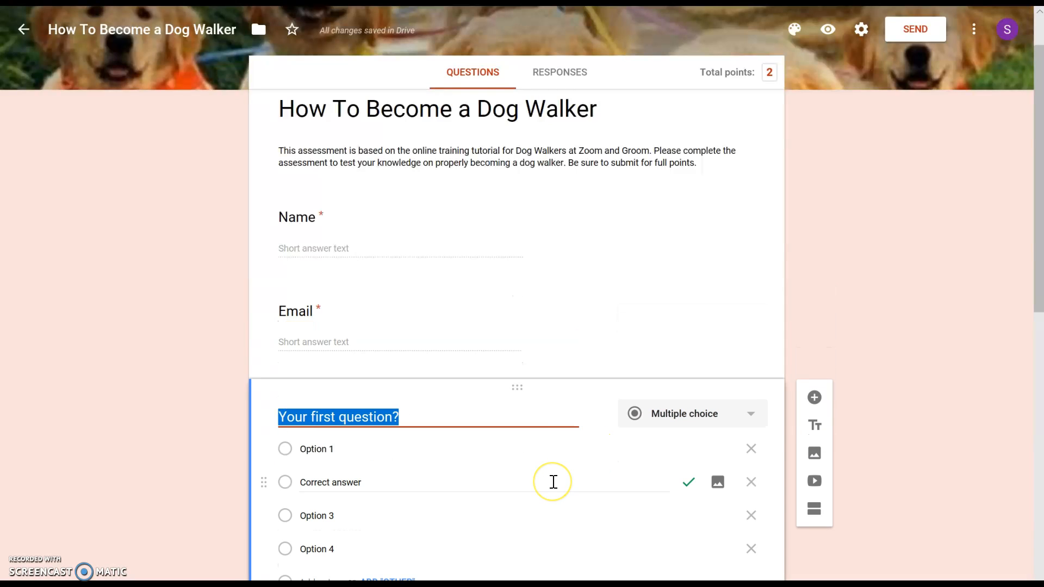
left_click_drag(1039, 275, 1033, 365)
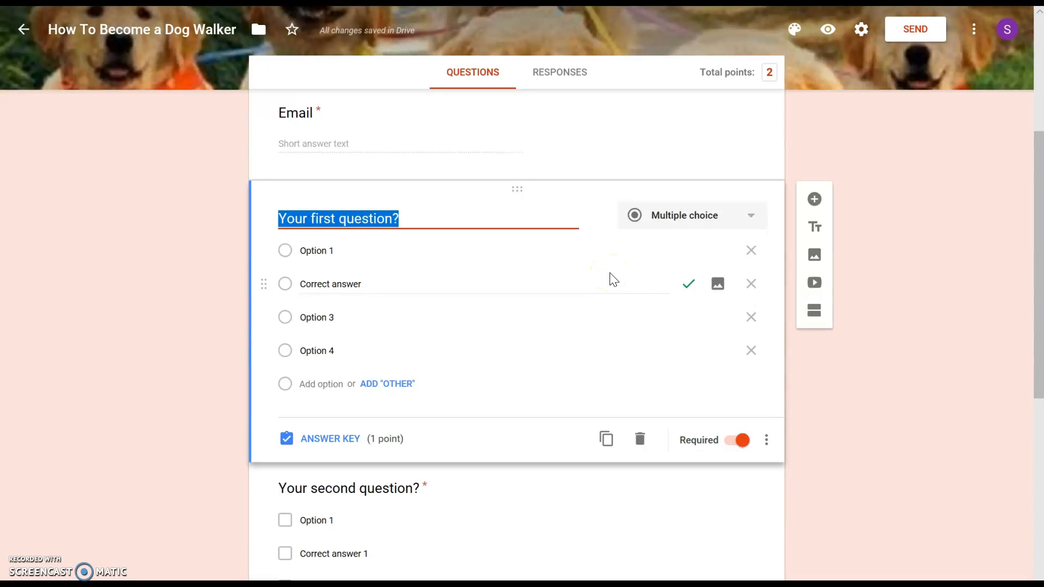
left_click(752, 218)
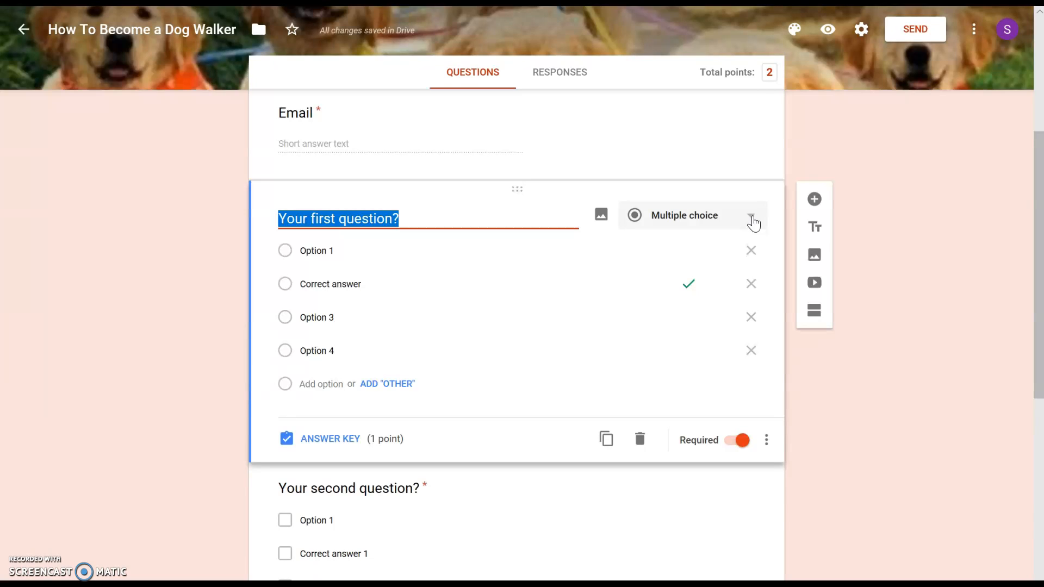
left_click(753, 221)
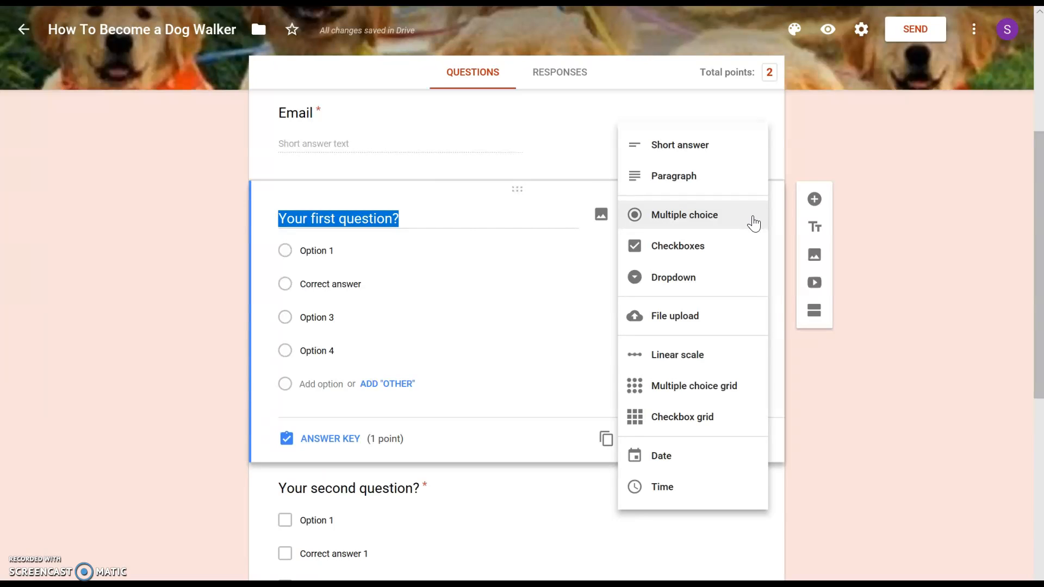
left_click(753, 223)
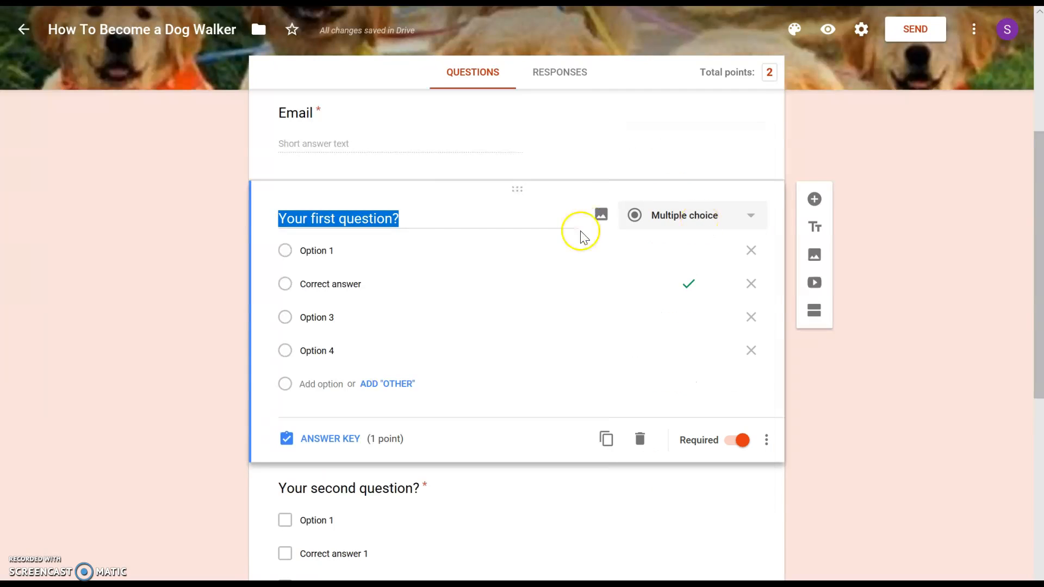
- Replace the first quiz question's text with "At a minimum how long should dog walks be?"
left_click(400, 220)
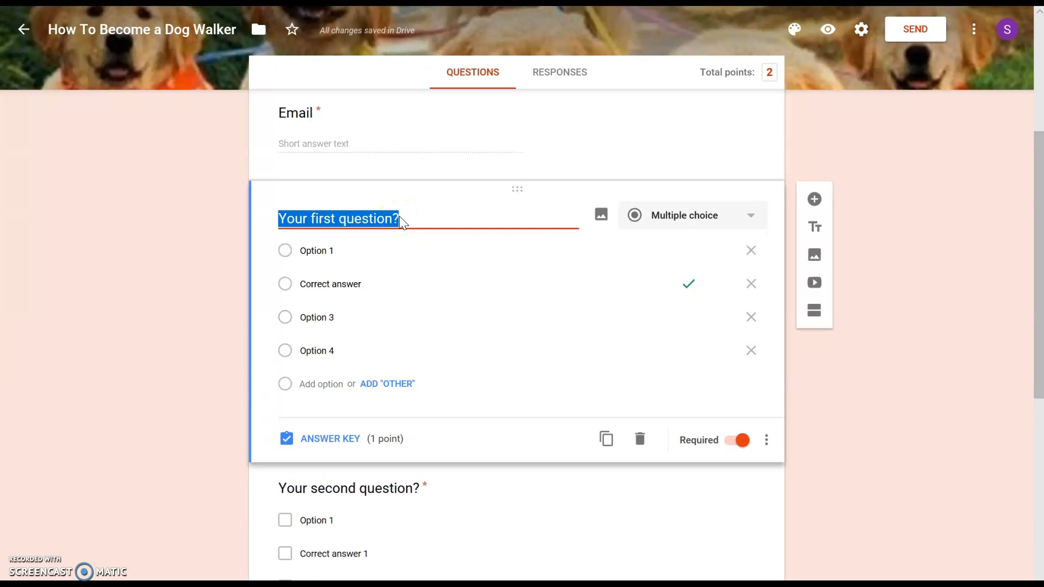
key("BackSpace")
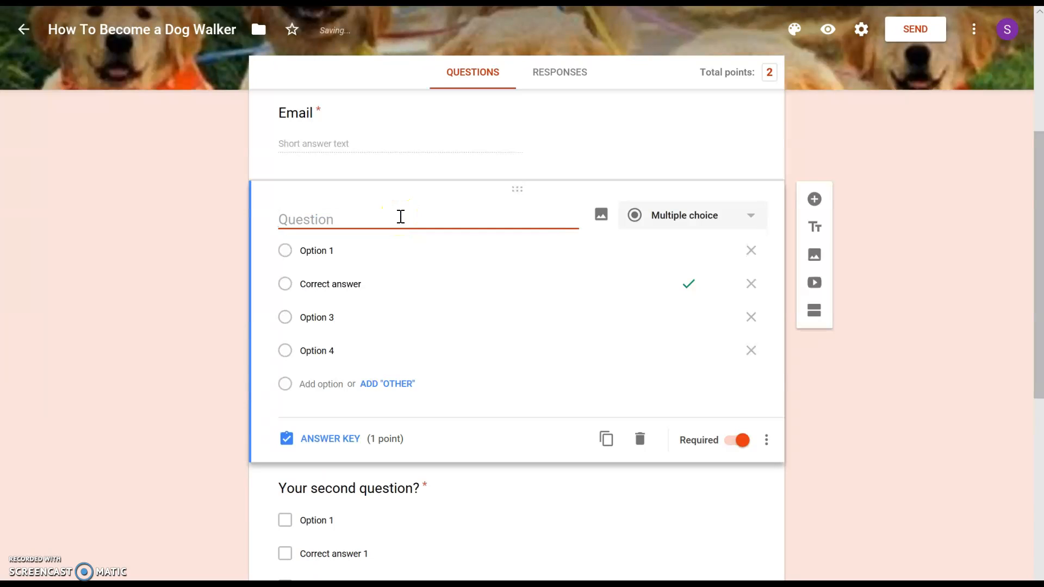
type("At a minimun how long should dog walks be?")
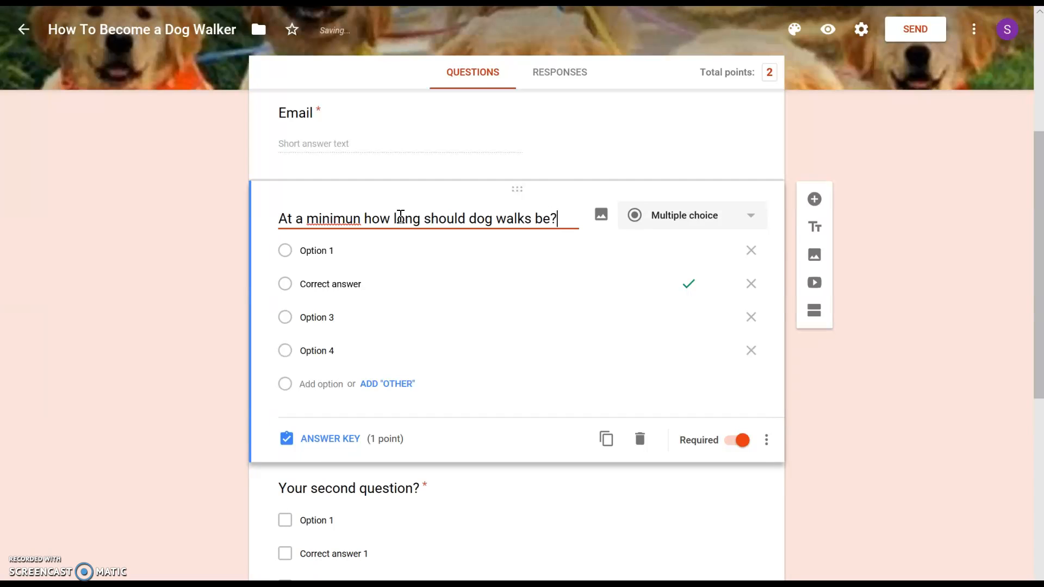
right_click(342, 218)
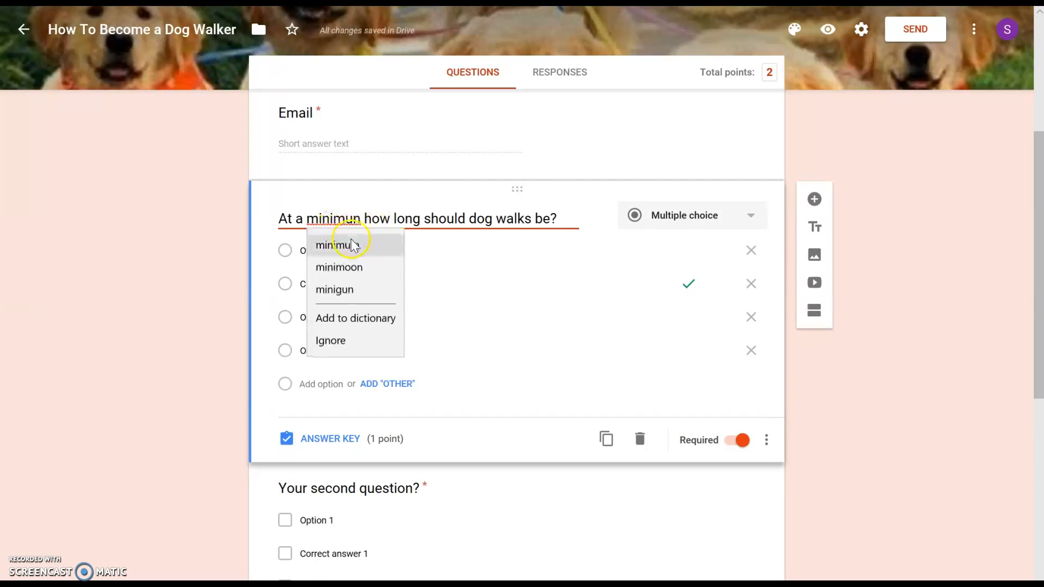
left_click(334, 246)
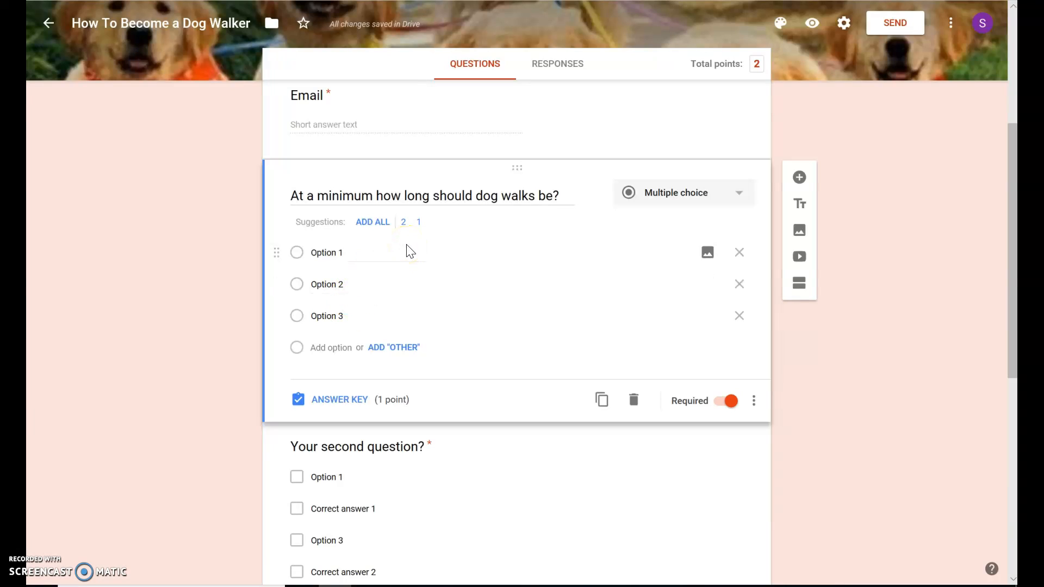
- Change the dog walk length question's first two answer options to "5 minutes" and "10 minutes"
left_click(366, 256)
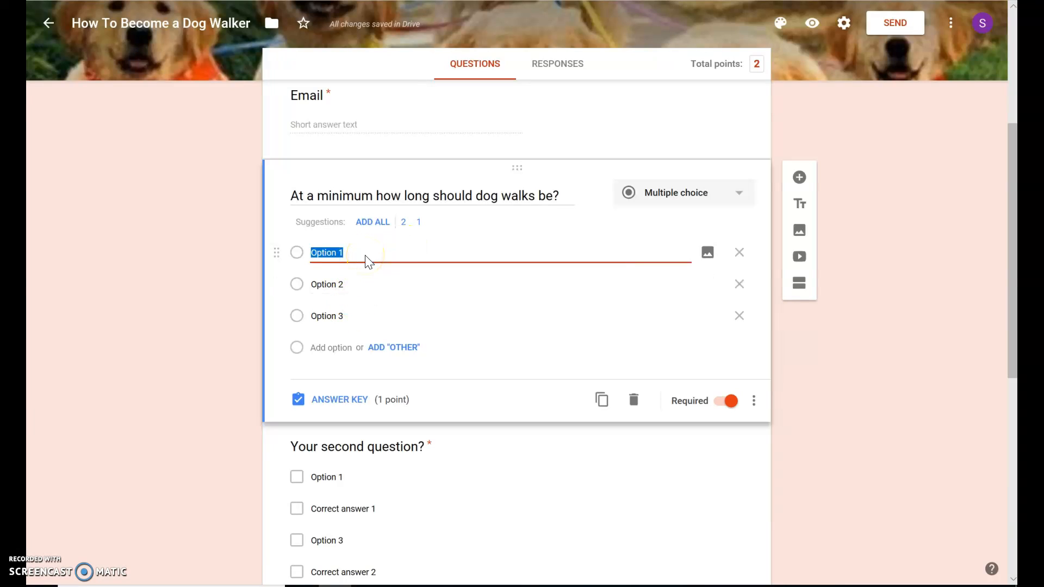
type("5 minutes")
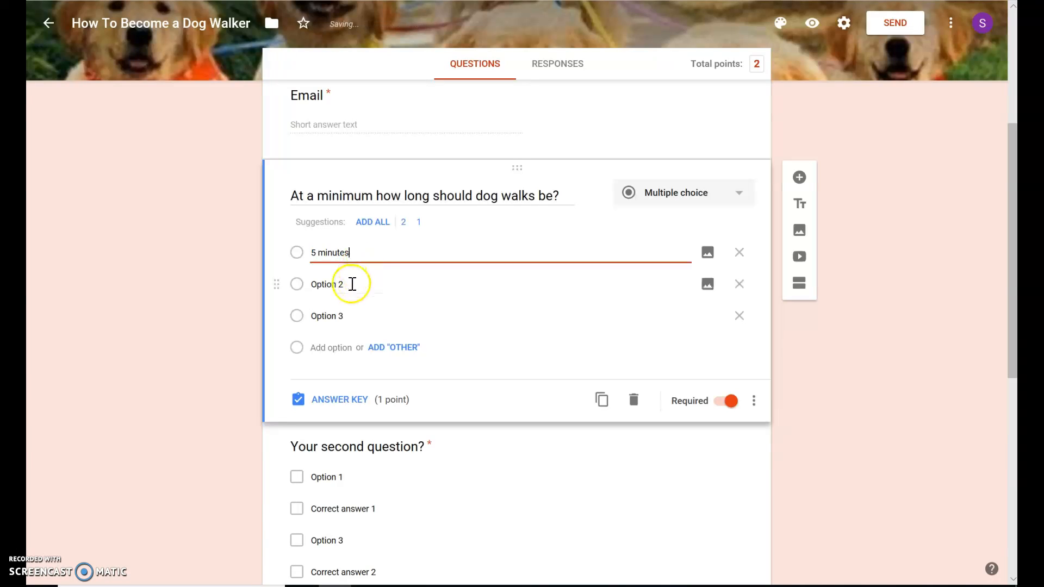
left_click(352, 287)
type("10 ")
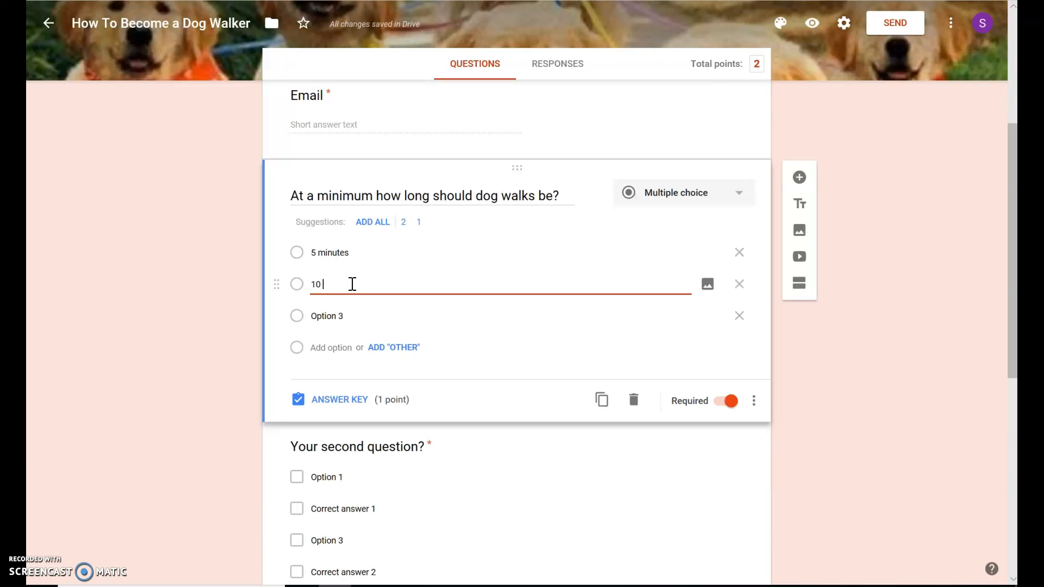
type("minutes")
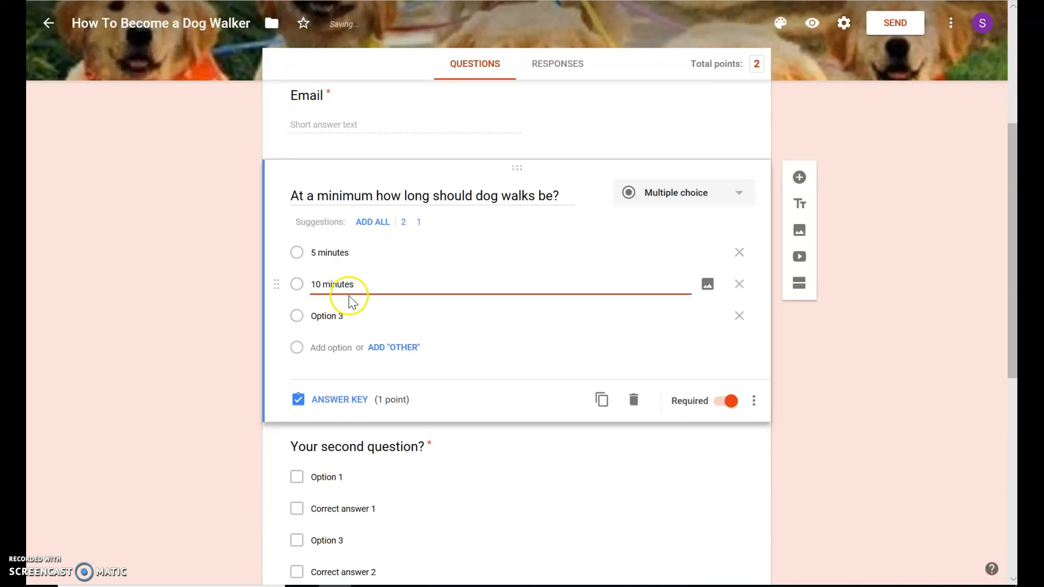
- Change the third answer option of the dog walk length question to "20 minutes"
left_click(345, 317)
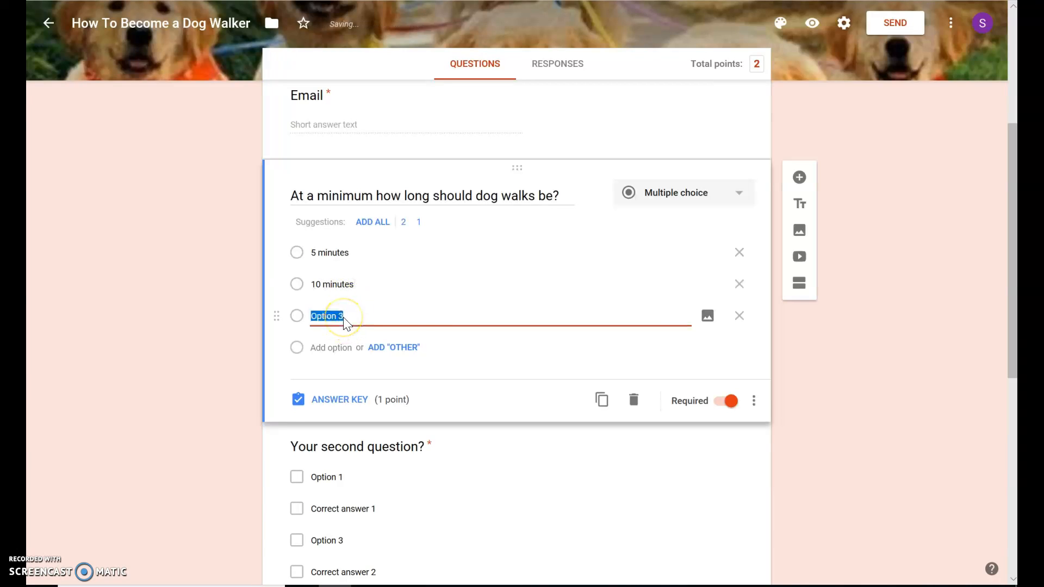
type("20nmoinut")
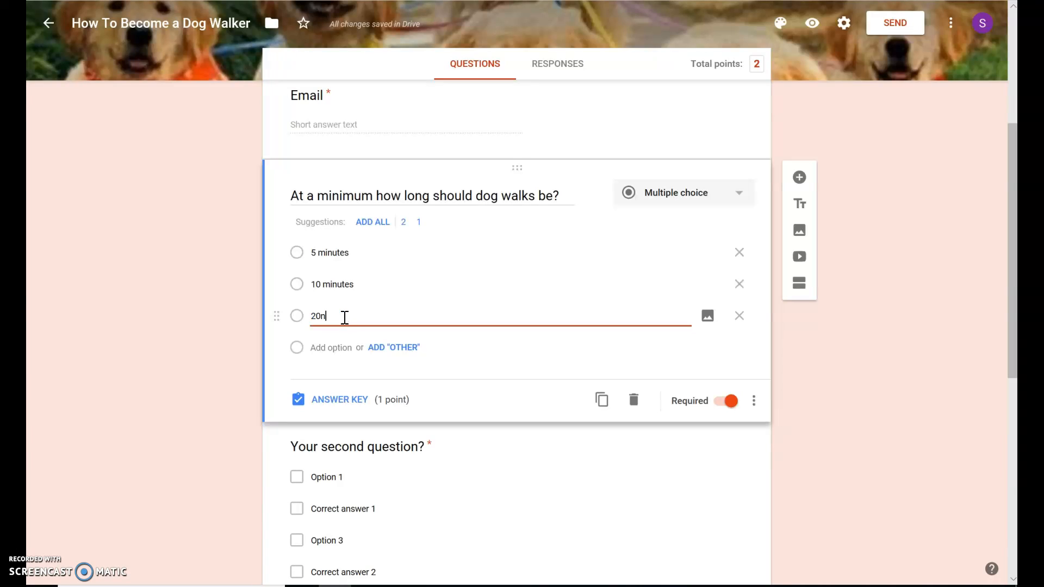
key("BackSpace")
key("BackSpace")
key("BackSpace")
key("BackSpace")
key("BackSpace")
key("BackSpace")
key("BackSpace")
type("minutes")
- Add "30 minutes" as a fourth answer option to the dog walk length question
left_click(329, 349)
type("30")
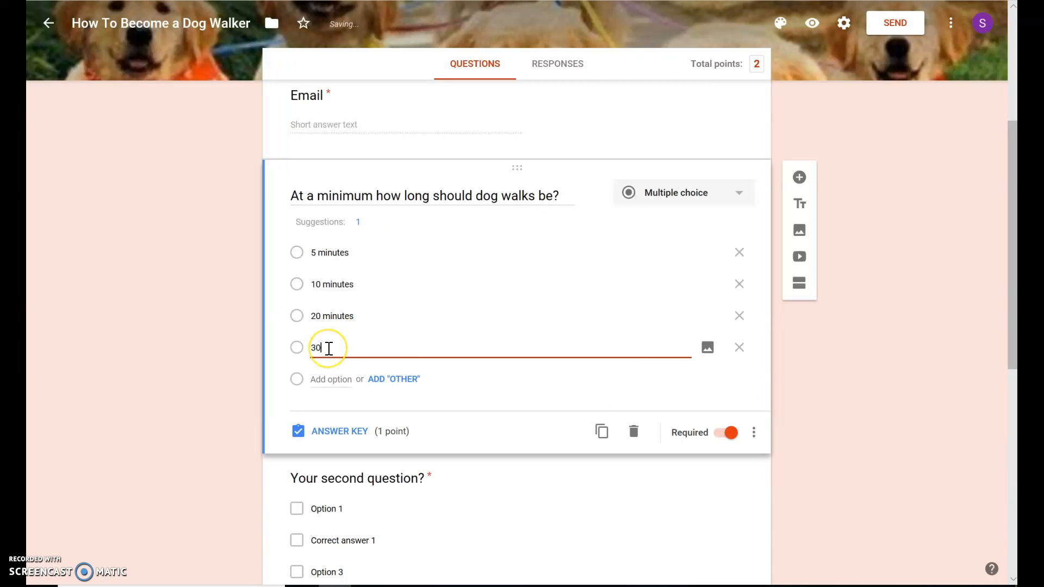
type(" minutes")
left_click(502, 392)
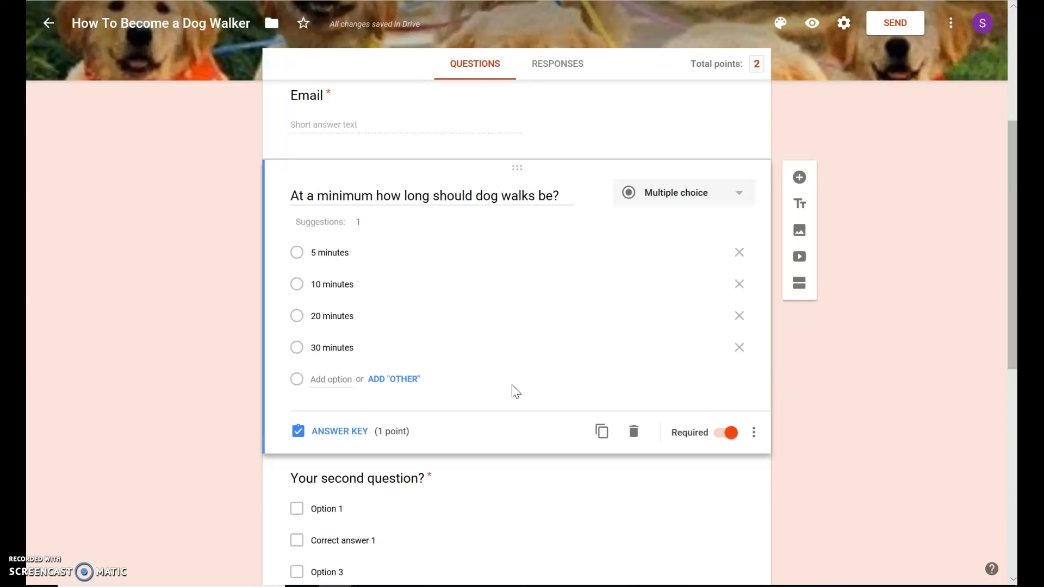
- In the dog walk length question's answer key, mark "30 minutes" as correct, set its value to 5 points, and return to question editing
left_click(335, 433)
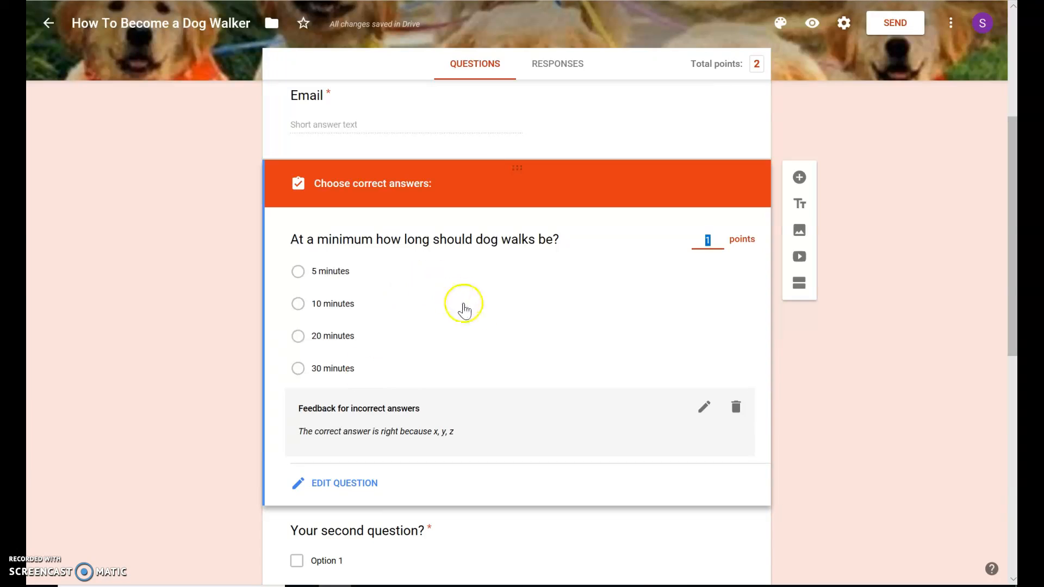
left_click(302, 372)
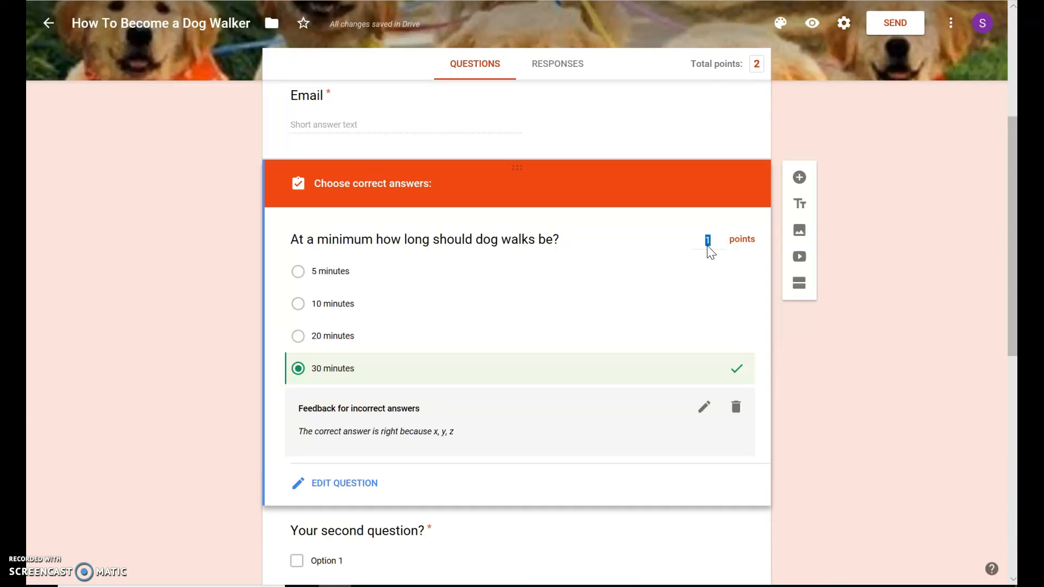
key("BackSpace")
left_click(708, 242)
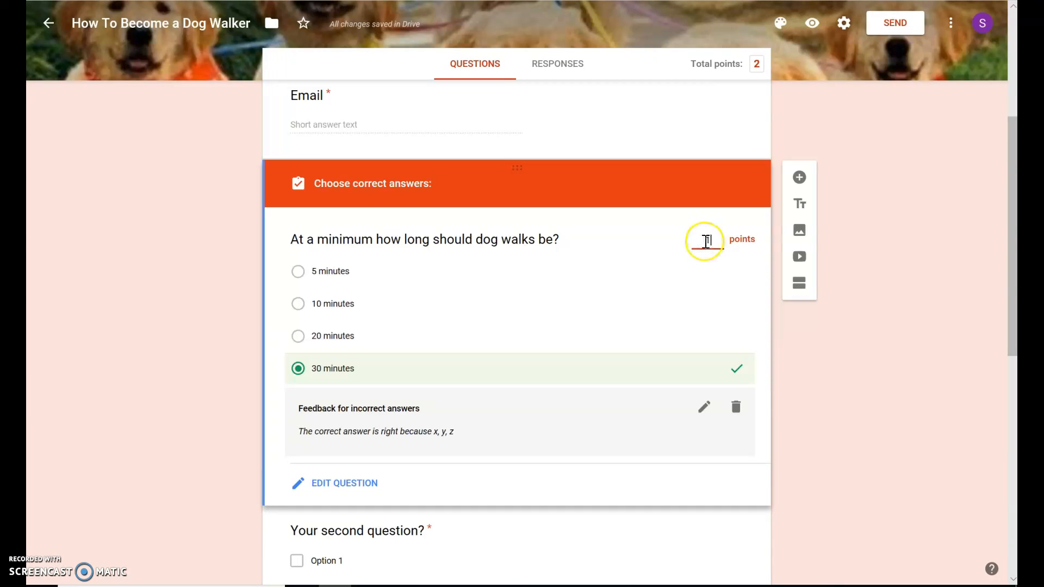
type("0")
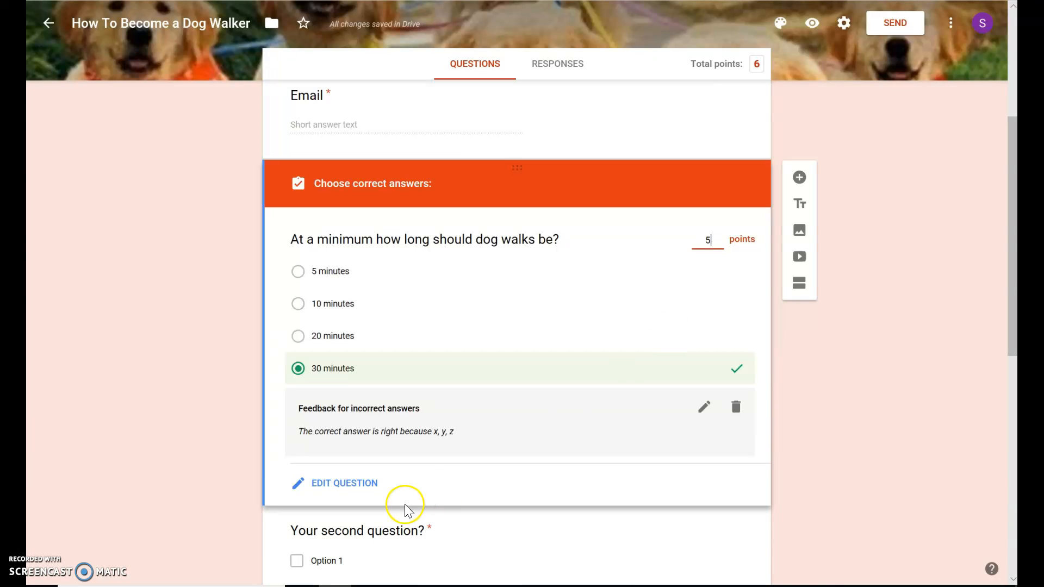
left_click(333, 484)
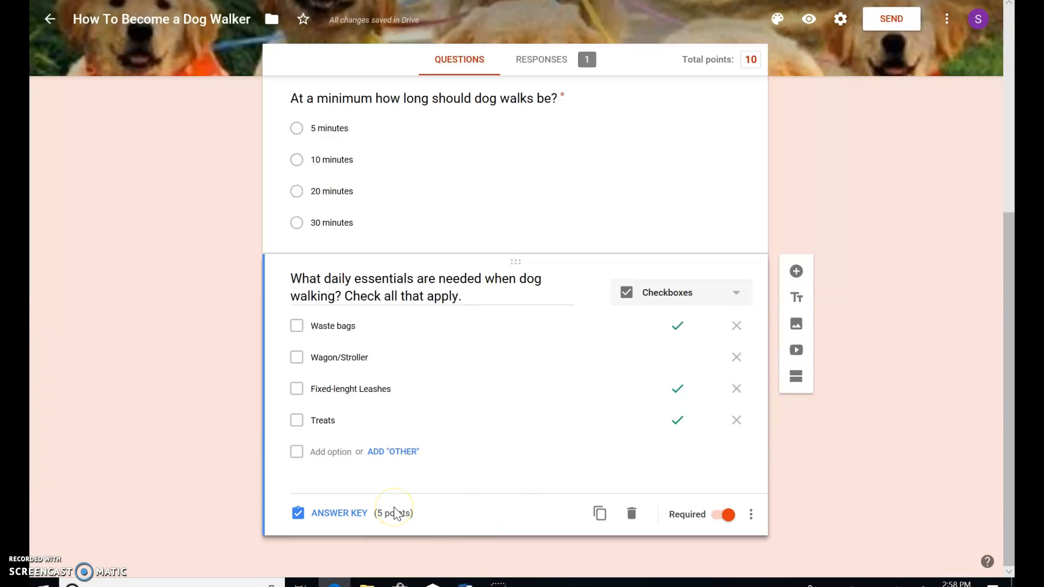
- Review the graded submission of the dog walker assessment, including its score and marked answers
left_click_drag(1003, 362, 1004, 148)
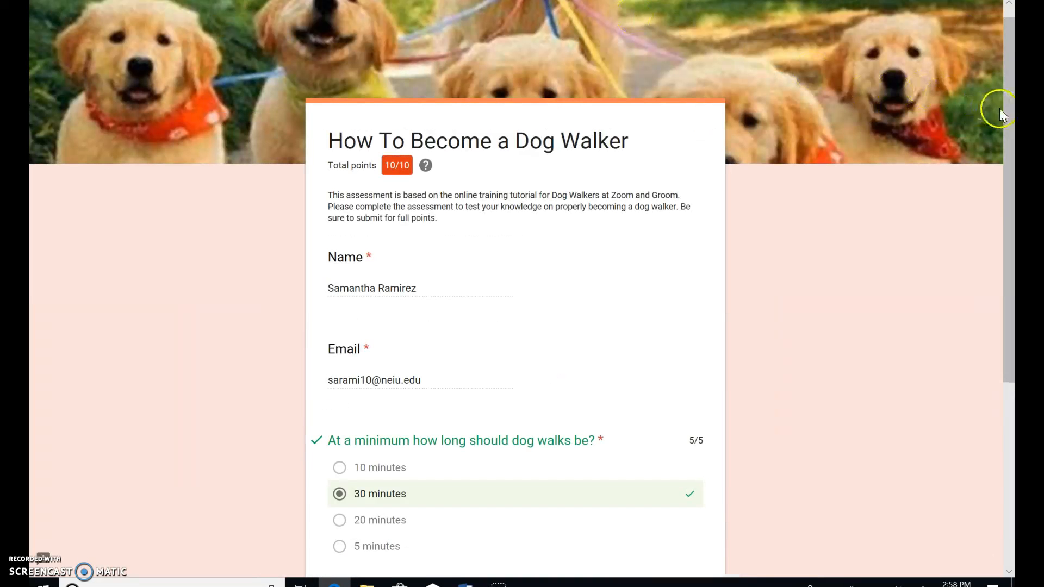
- Examine the points and marked answers for both quiz questions, then reopen the score from the response confirmation page
left_click_drag(1008, 115, 1009, 163)
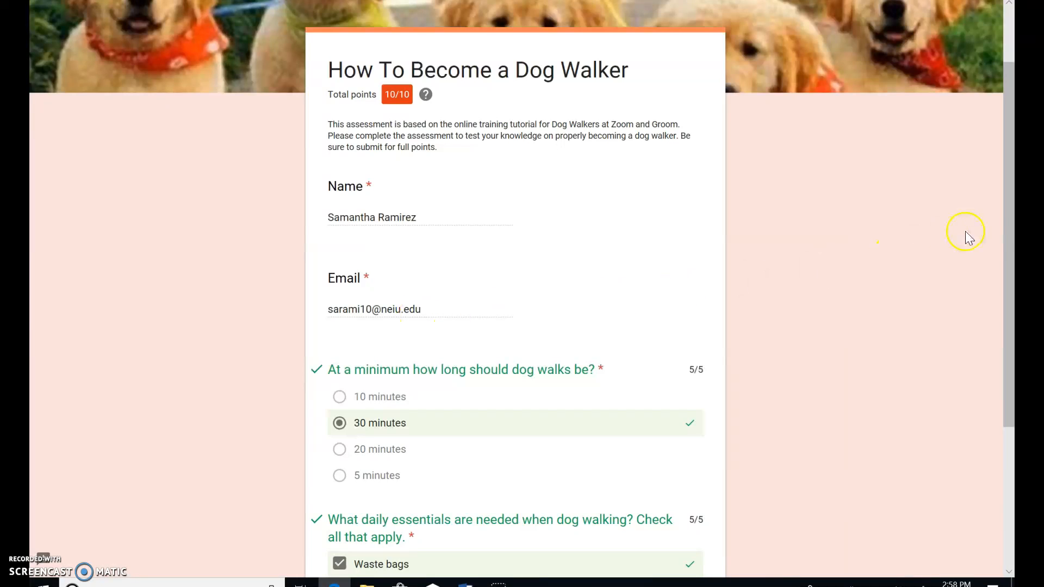
left_click_drag(1007, 234, 1009, 354)
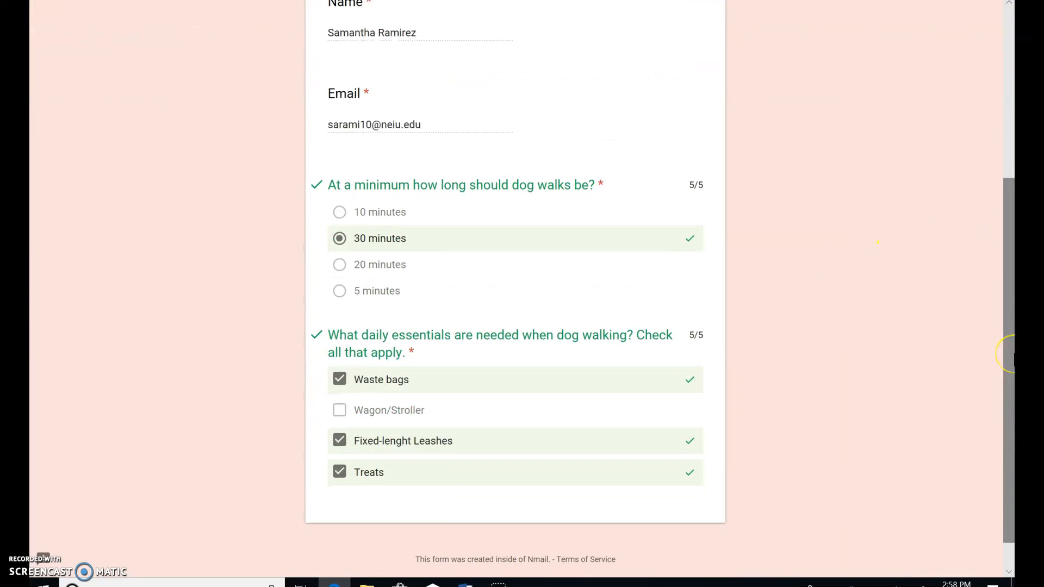
left_click_drag(1006, 346, 998, 250)
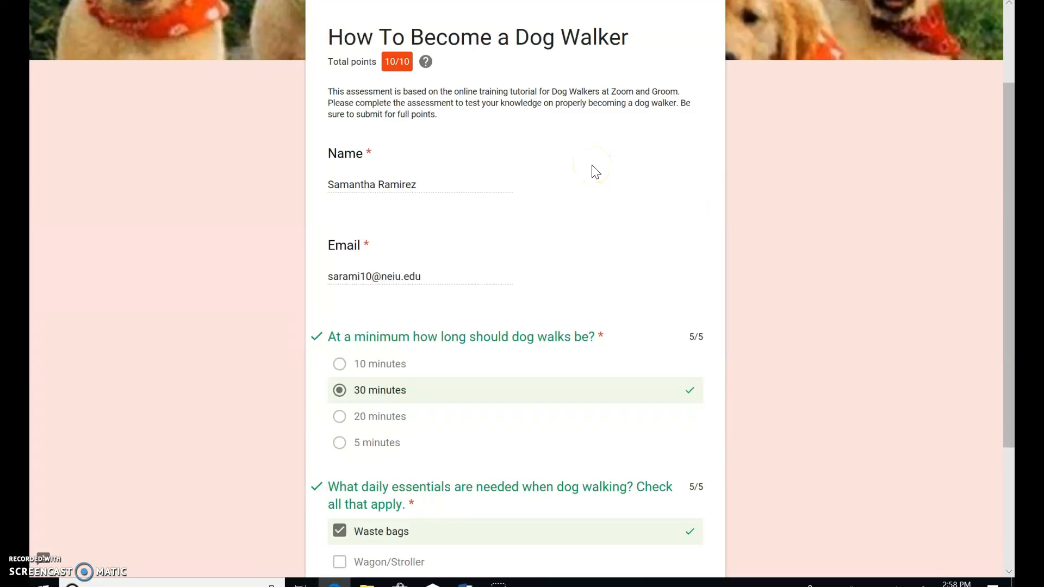
left_click(398, 1)
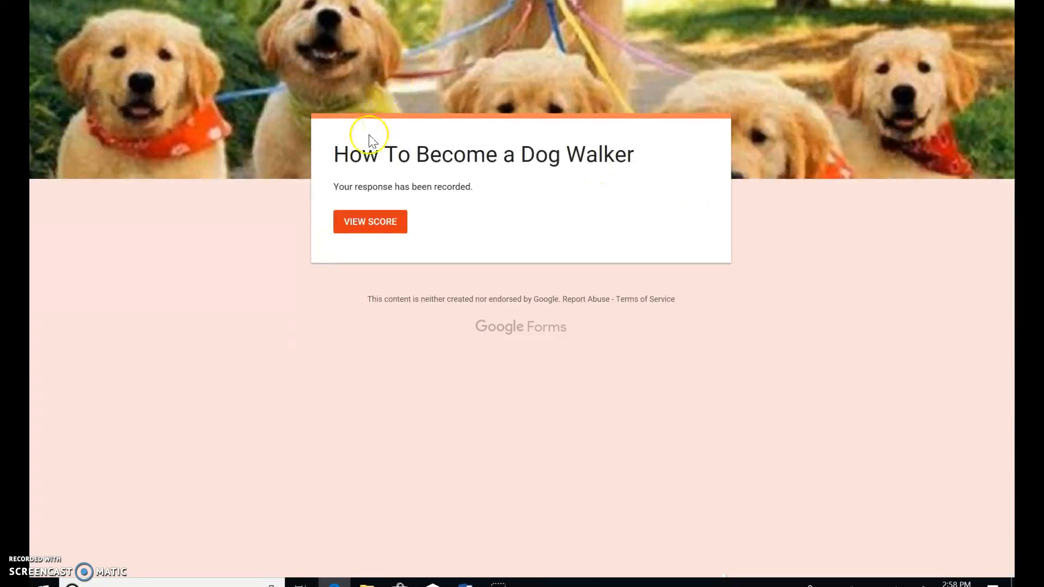
left_click(373, 231)
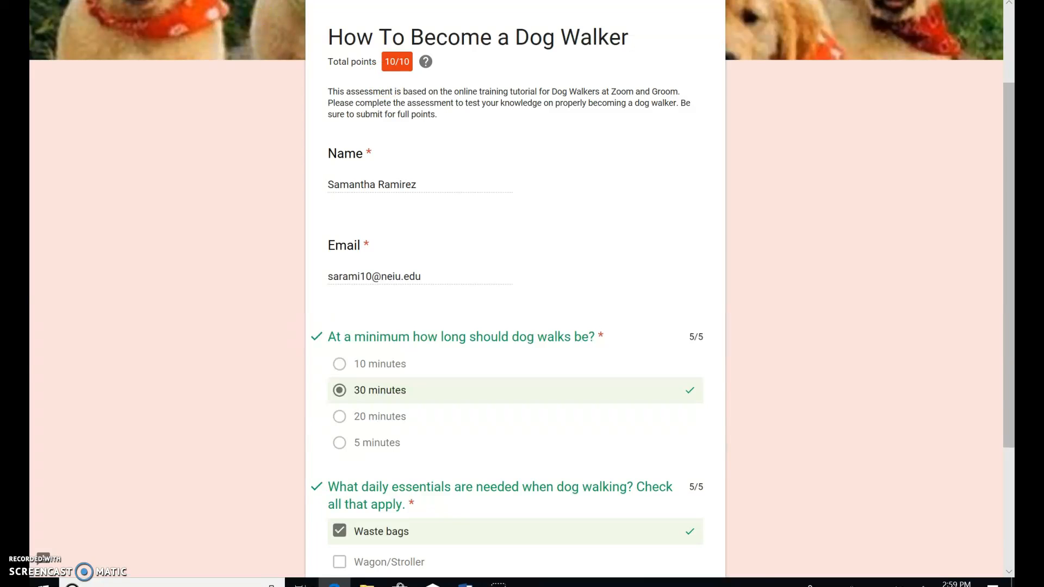
- Return to the form editor and examine the response summary, including the score insights and the answer charts for each question
left_click(332, 2)
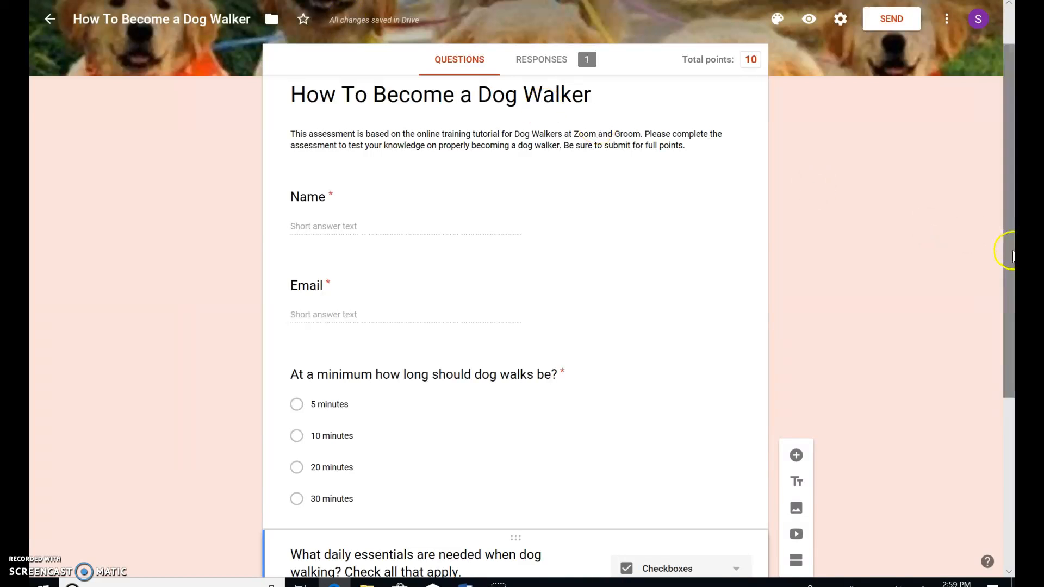
scroll(1003, 256, "down", 2)
scroll(1005, 266, "up", 1)
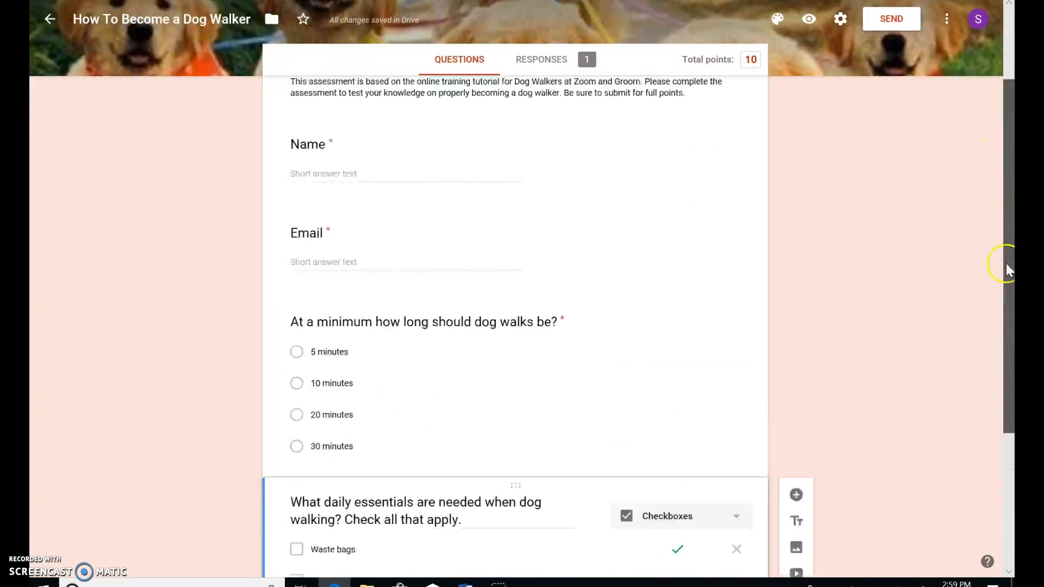
left_click_drag(1006, 263, 1005, 173)
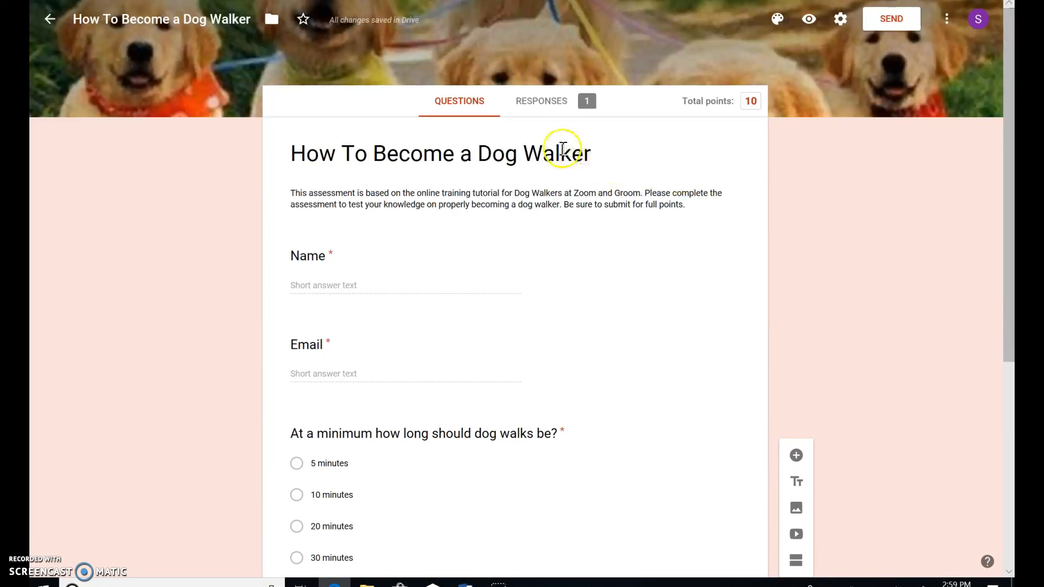
left_click(551, 112)
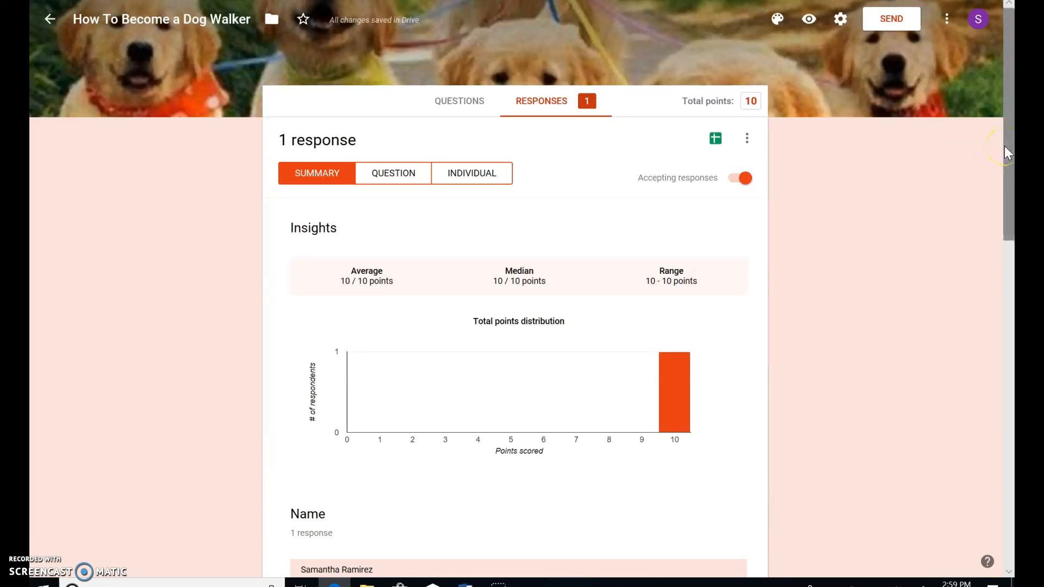
mouse_move(1004, 147)
left_mouse_down()
mouse_move(1006, 344)
mouse_move(1011, 140)
left_mouse_up()
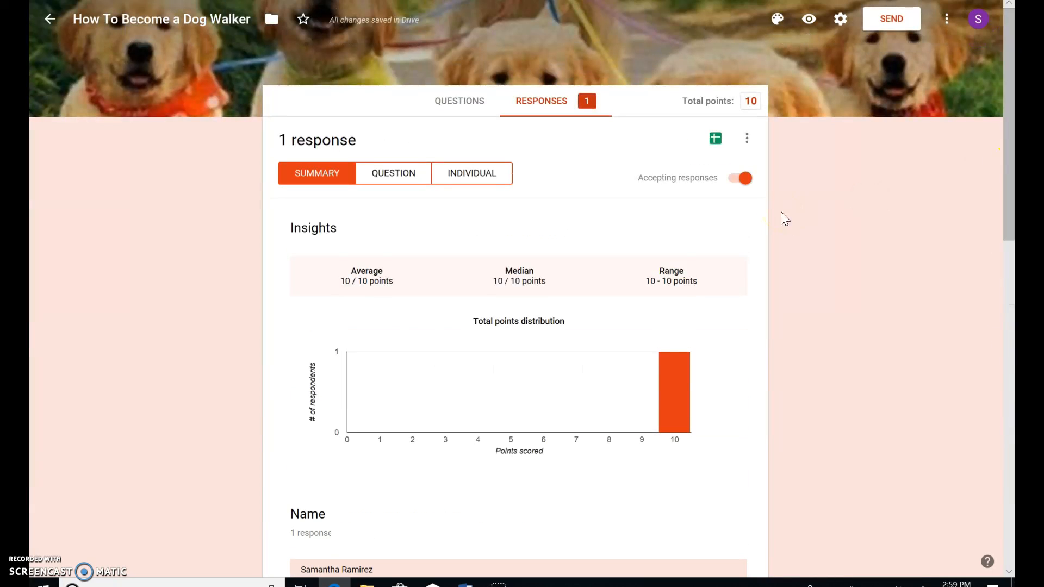
left_click(746, 380)
left_click(1008, 183)
left_click_drag(1009, 182, 1009, 488)
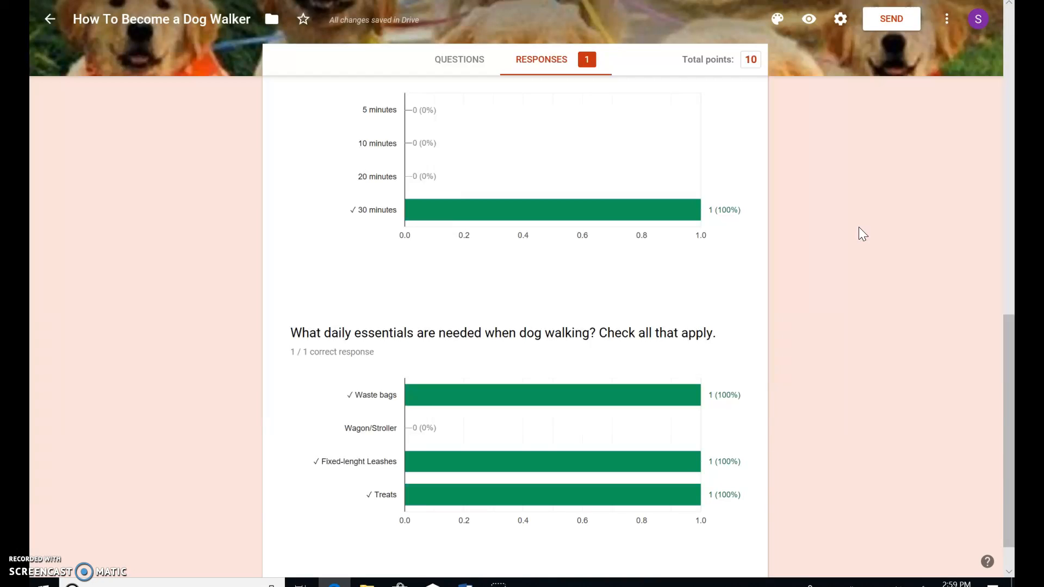
left_click_drag(1006, 345, 999, 65)
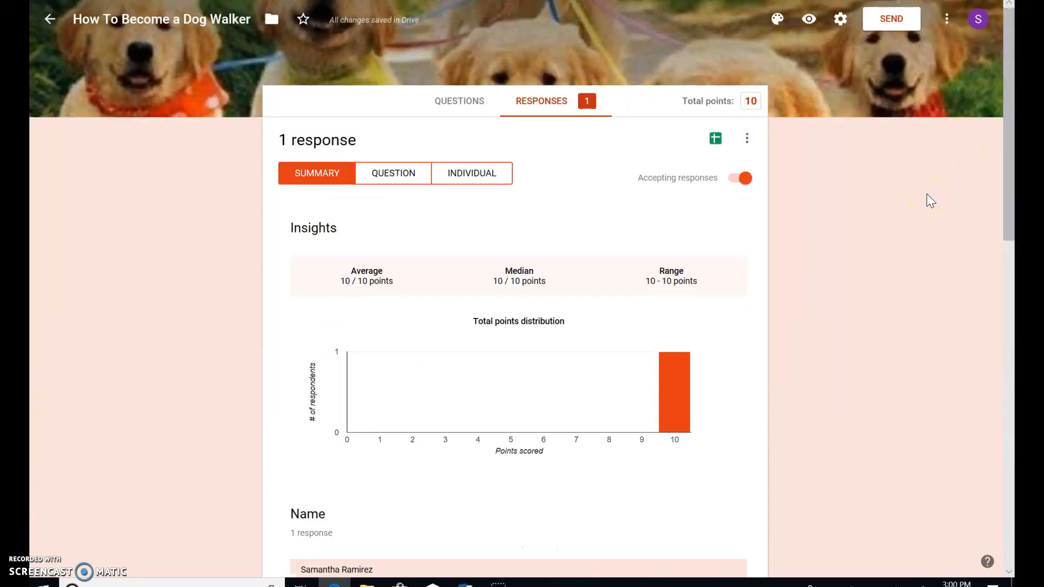
- Go back to the form's questions, view the options for sending the form, and close them without sending
left_click(467, 104)
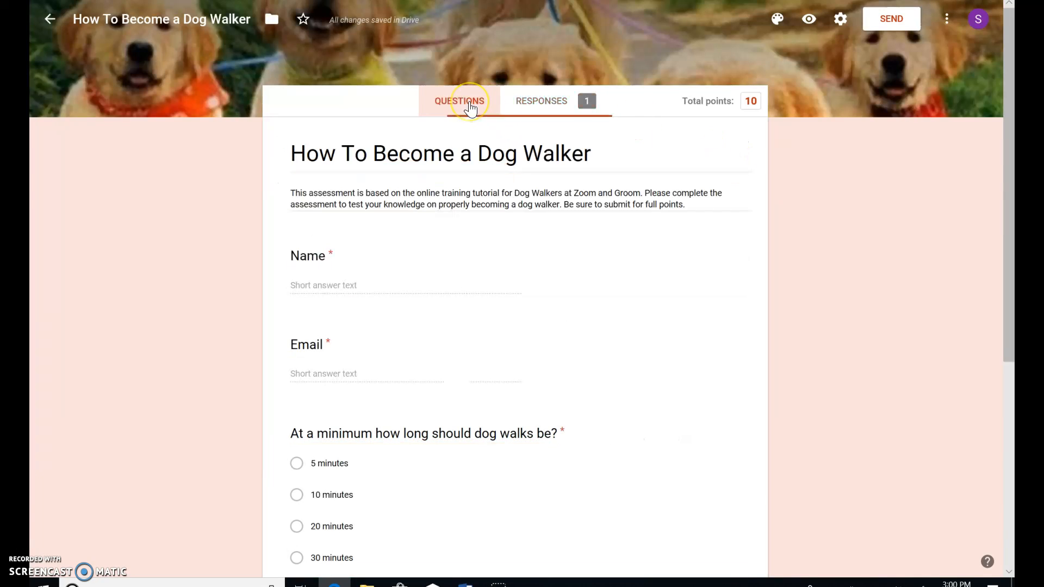
left_click_drag(1007, 107, 1003, 80)
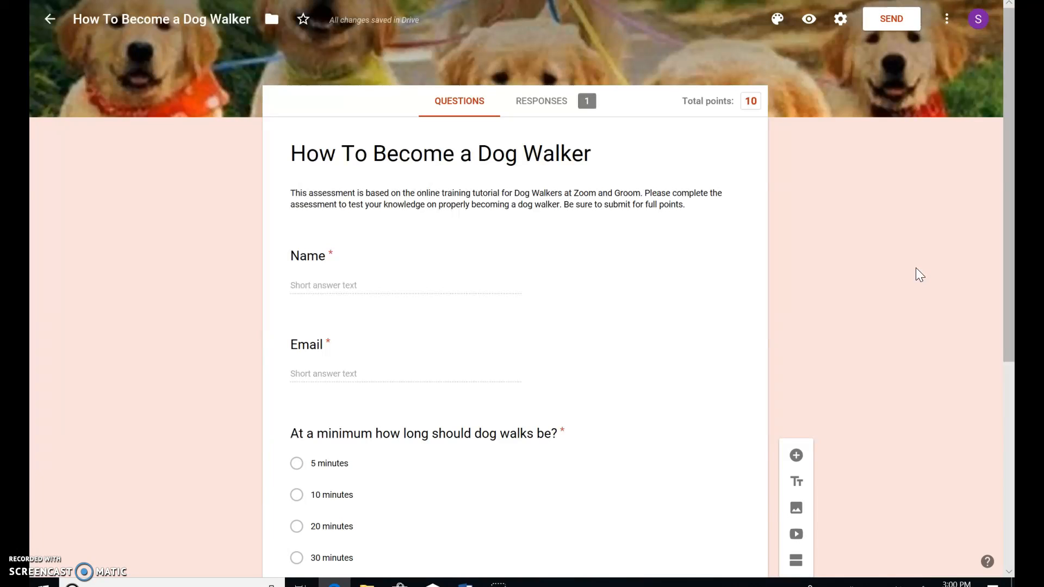
left_click(887, 20)
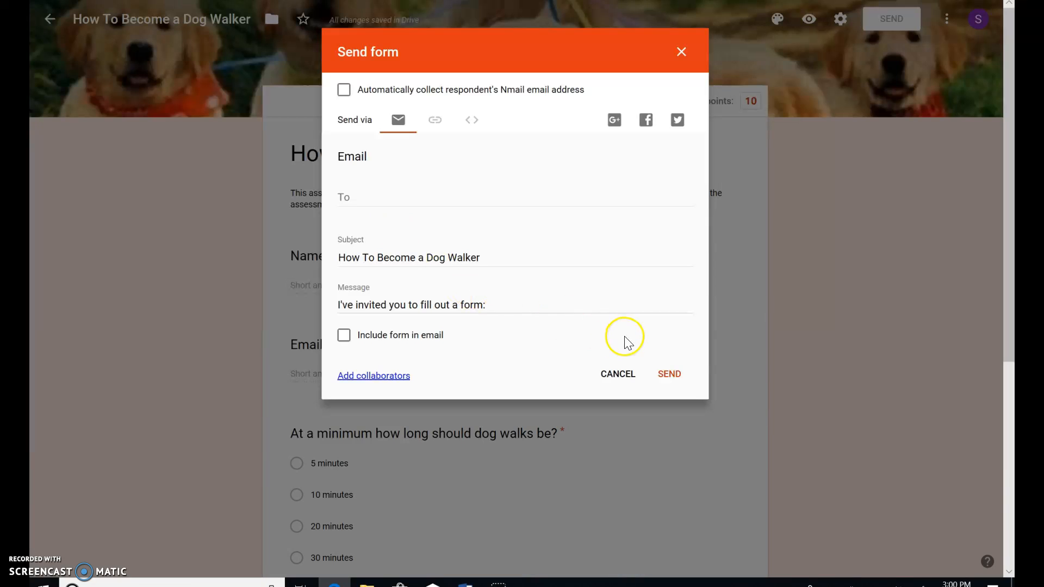
left_click(681, 52)
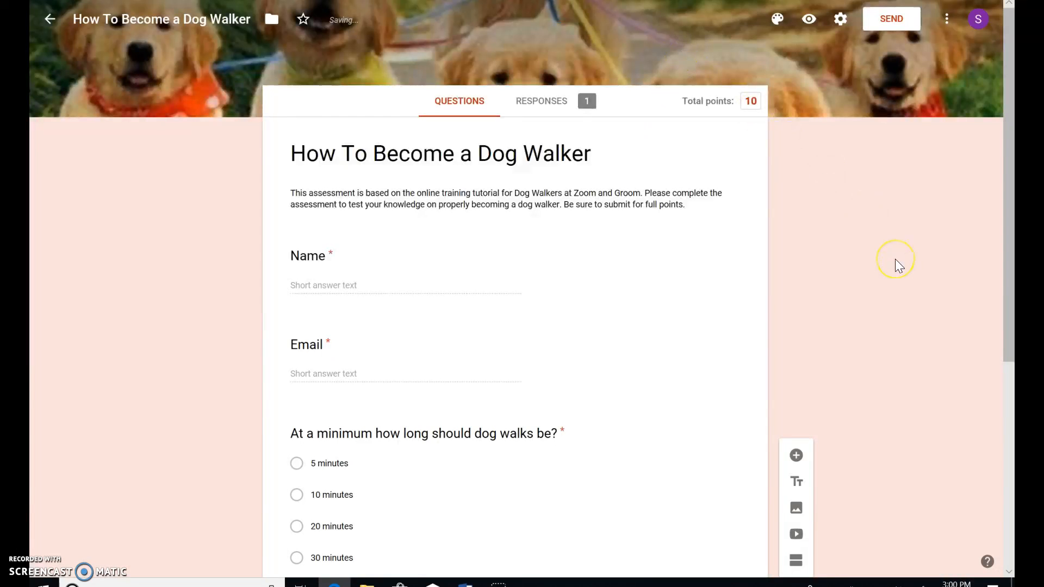